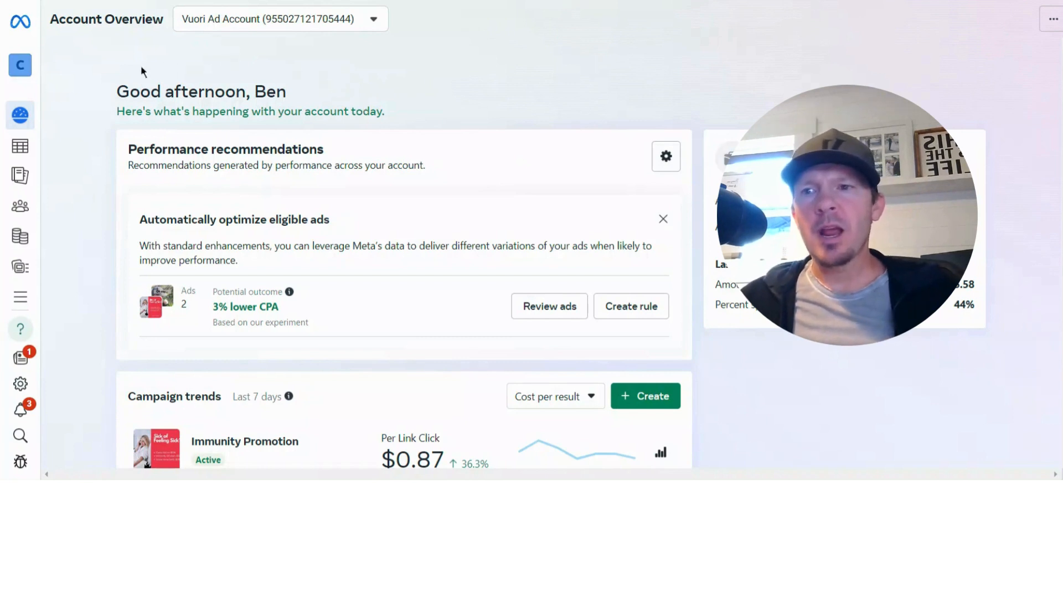
- Create a new auction campaign with the Engagement objective, using the manual engagement campaign setup
{"action": "left_click", "coordinate": [61, 147]}
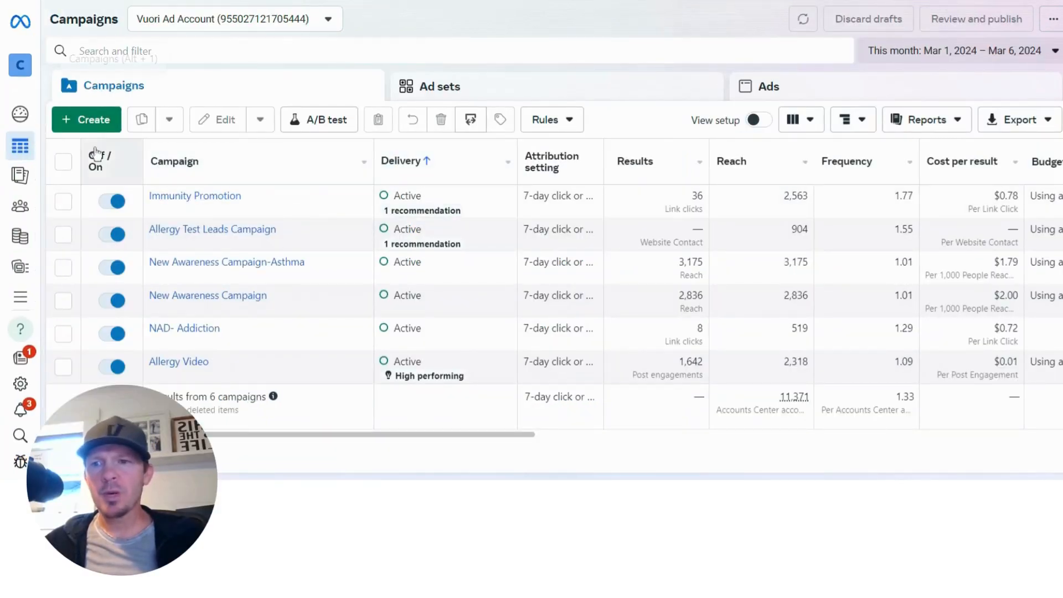
{"action": "left_click", "coordinate": [103, 117]}
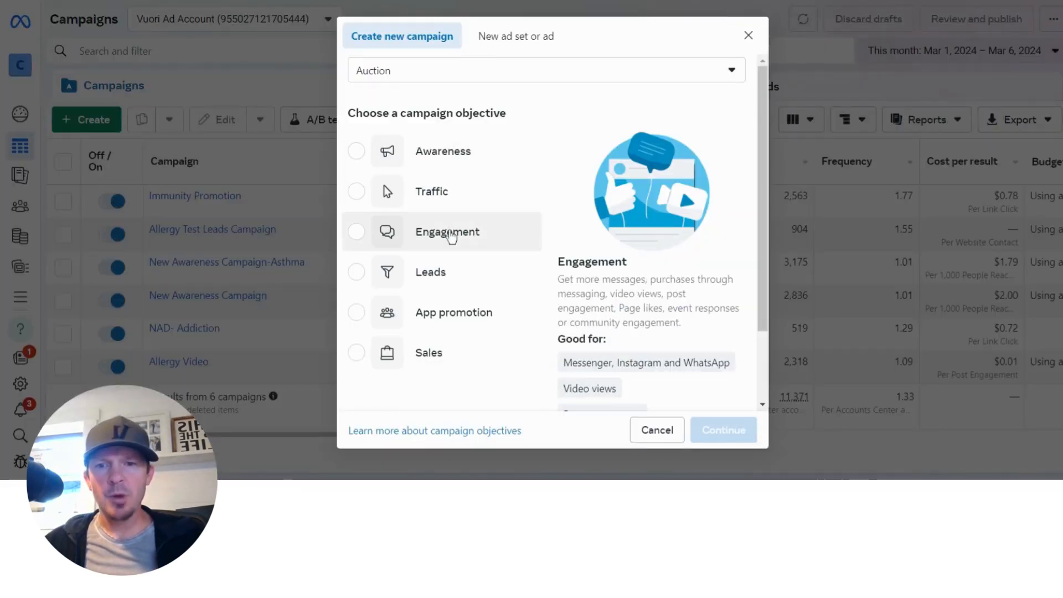
{"action": "left_click", "coordinate": [452, 237]}
{"action": "scroll", "coordinate": [451, 238], "scroll_direction": "down", "scroll_amount": 2}
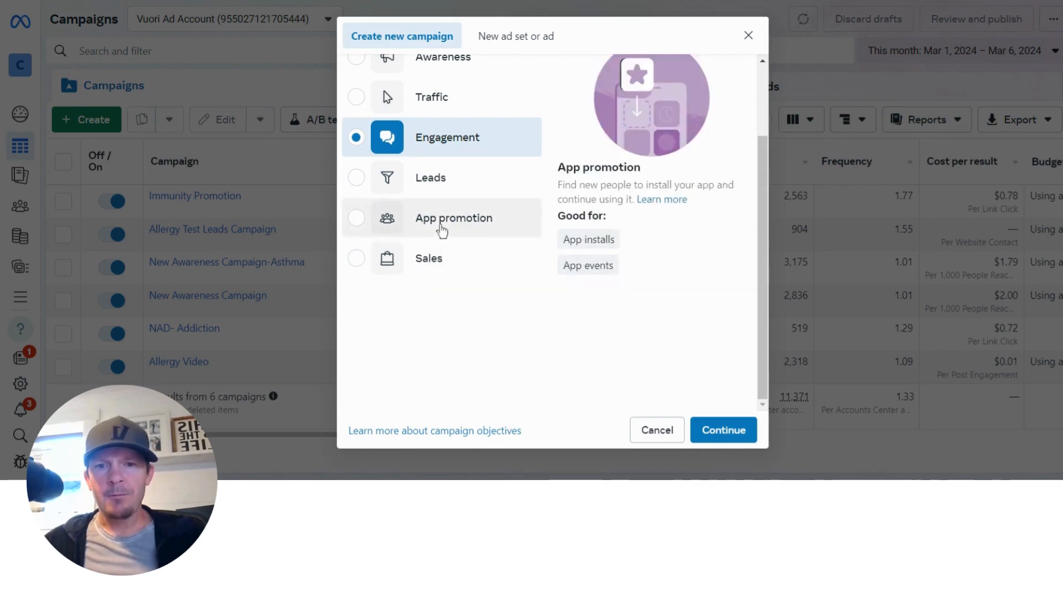
{"action": "scroll", "coordinate": [440, 230], "scroll_direction": "up", "scroll_amount": 2}
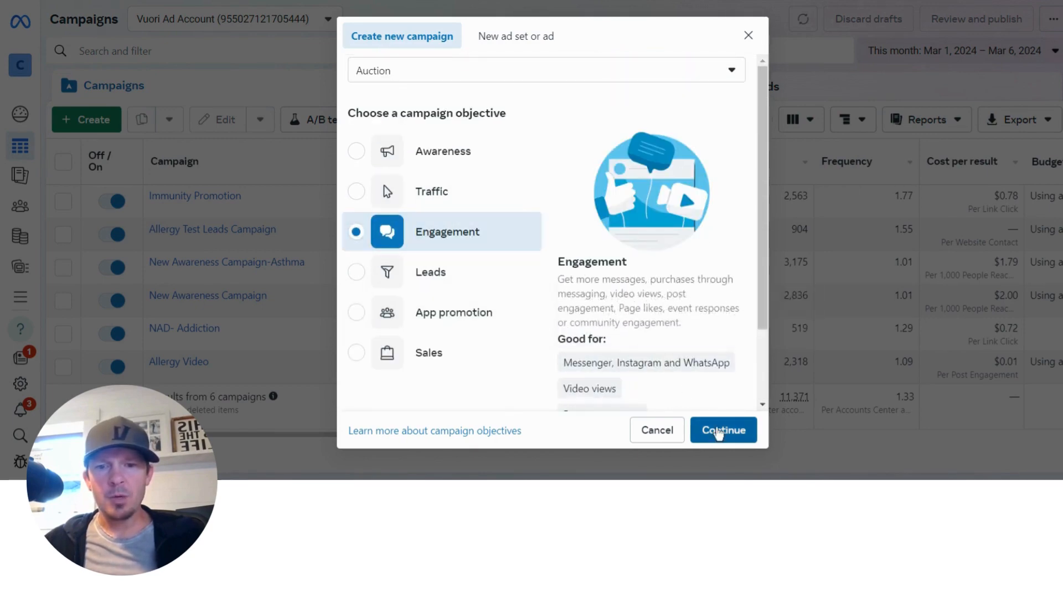
{"action": "left_click", "coordinate": [723, 430]}
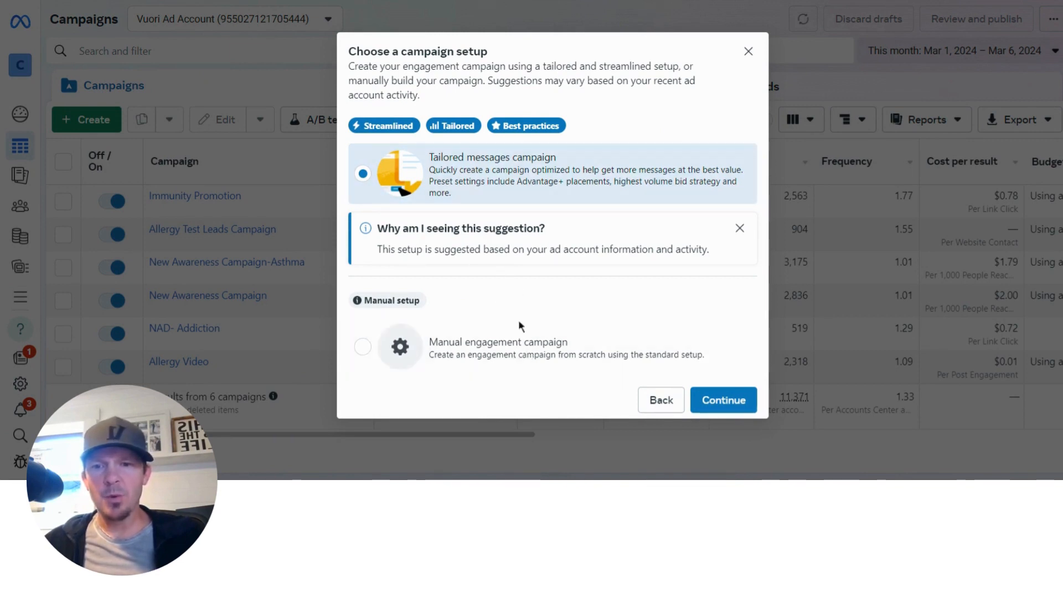
{"action": "left_click", "coordinate": [469, 348]}
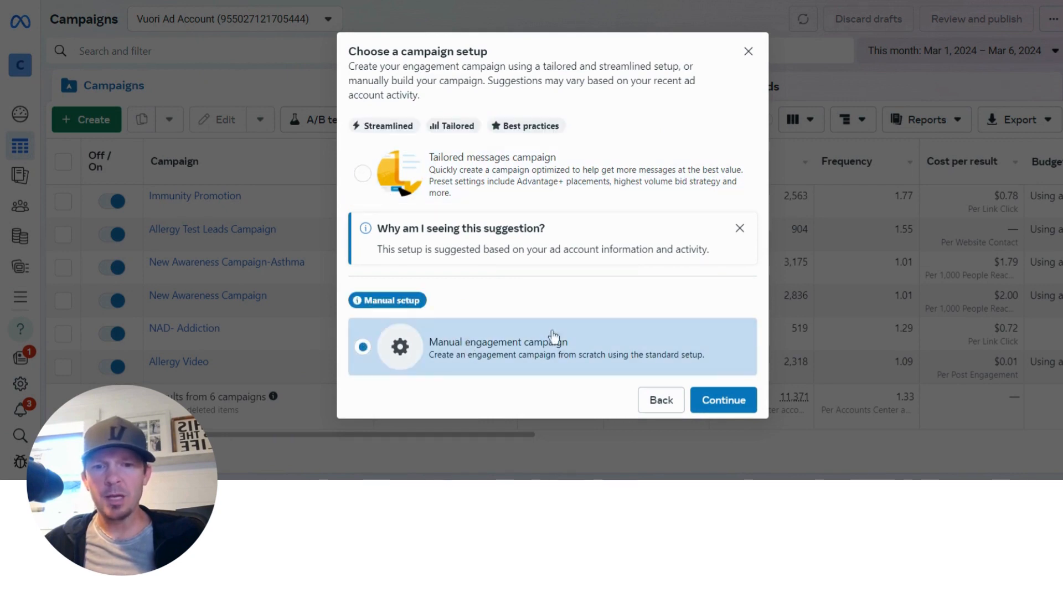
{"action": "left_click", "coordinate": [752, 404]}
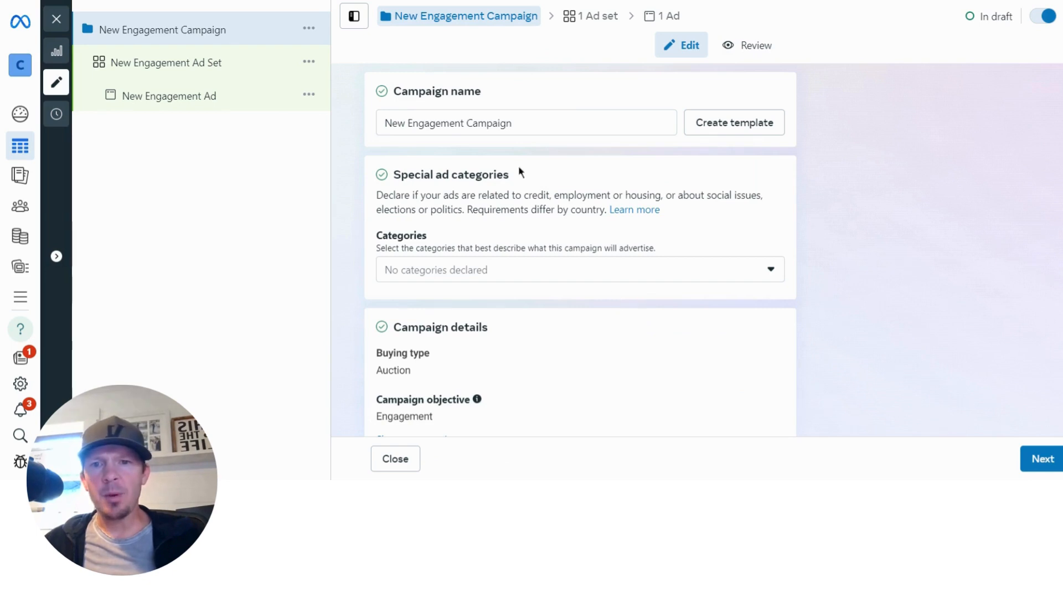
- Name the campaign "Milestone Audience builder video #1"
{"action": "left_click", "coordinate": [517, 123]}
{"action": "left_click_drag", "start_coordinate": [517, 123], "coordinate": [355, 123]}
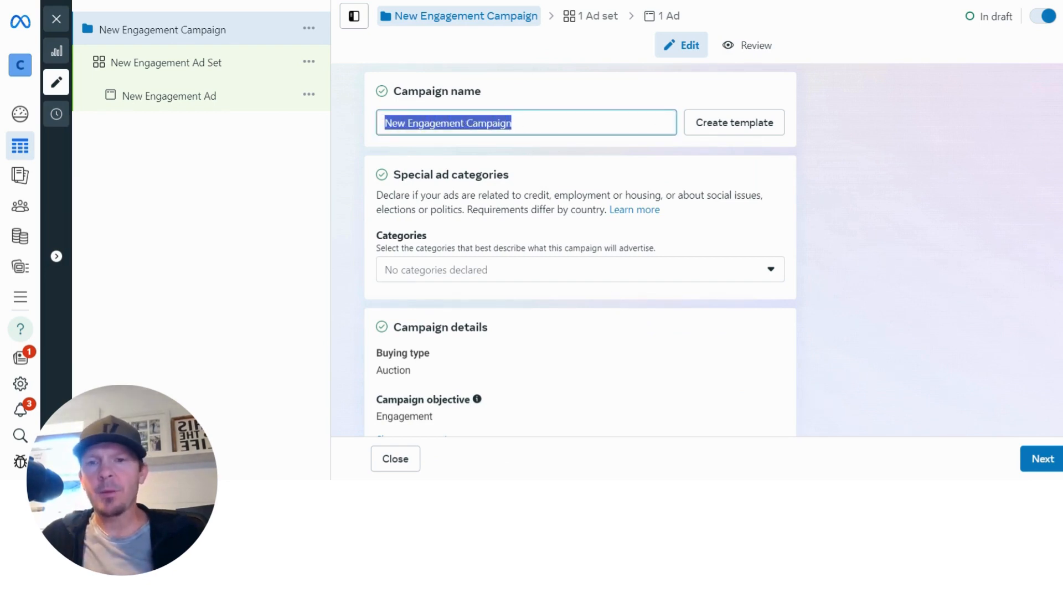
{"action": "type", "text": "Milesto"}
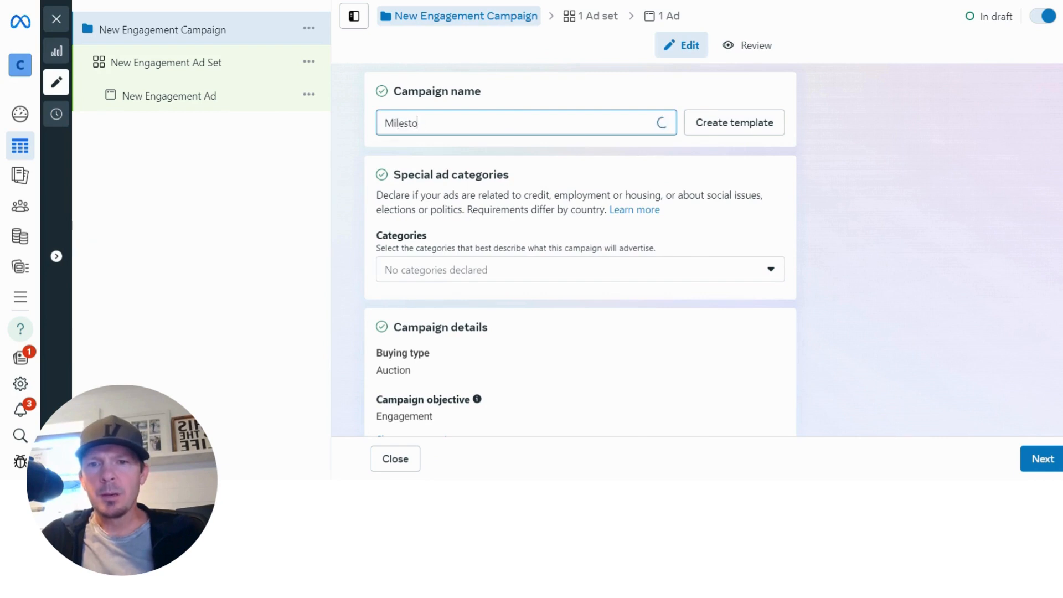
{"action": "type", "text": "ne Audience builder"}
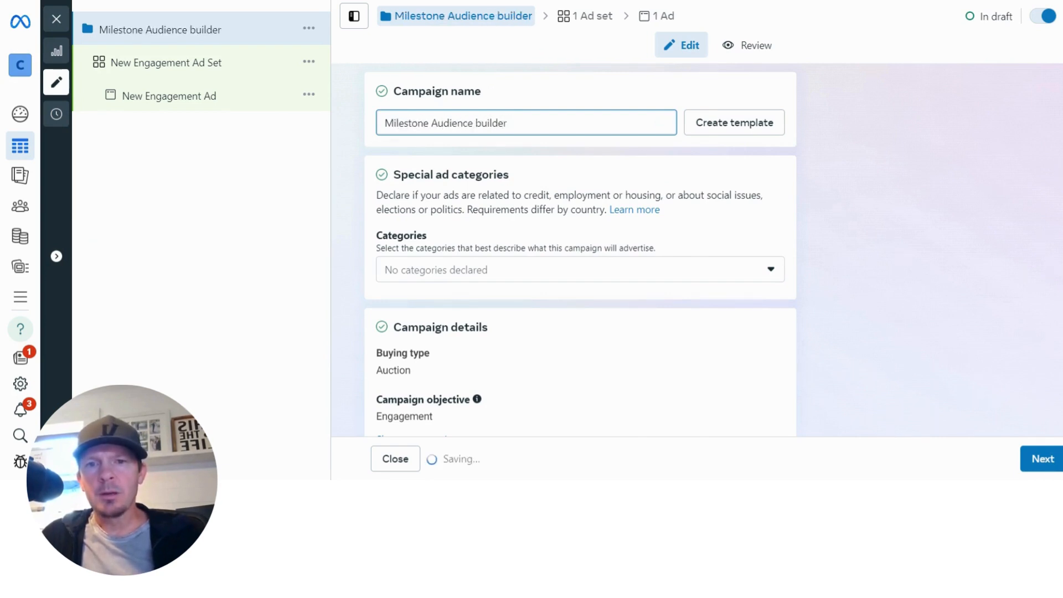
{"action": "type", "text": " video #1"}
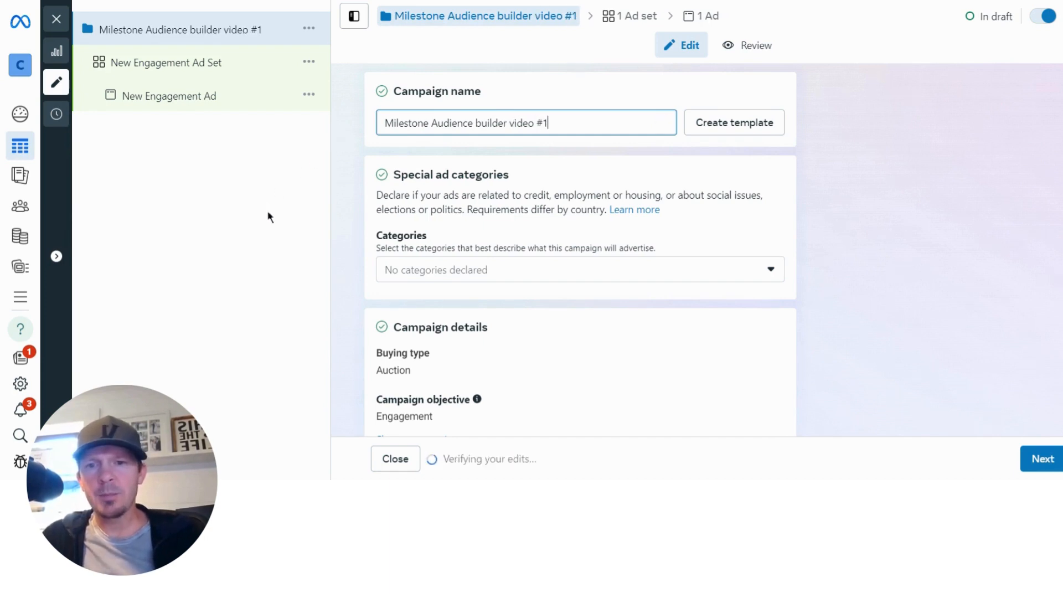
- Go through the remaining campaign settings, keep them as they are, and continue to the ad set
{"action": "scroll", "coordinate": [355, 283], "scroll_direction": "down", "scroll_amount": 4}
{"action": "scroll", "coordinate": [355, 283], "scroll_direction": "up", "scroll_amount": 5}
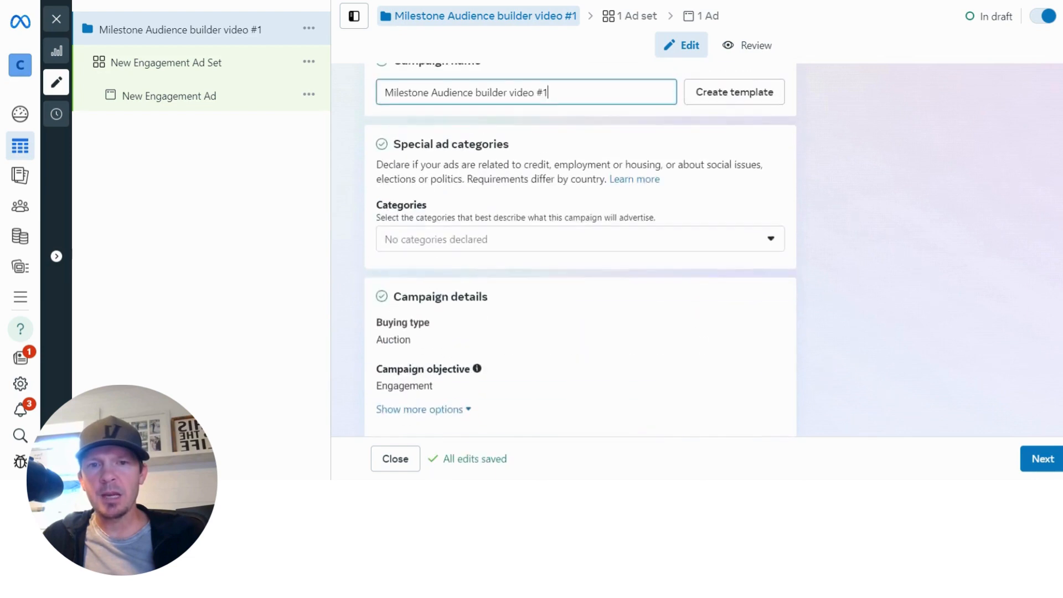
{"action": "scroll", "coordinate": [355, 283], "scroll_direction": "down", "scroll_amount": 1}
{"action": "scroll", "coordinate": [581, 249], "scroll_direction": "down", "scroll_amount": 1}
{"action": "scroll", "coordinate": [505, 119], "scroll_direction": "down", "scroll_amount": 3}
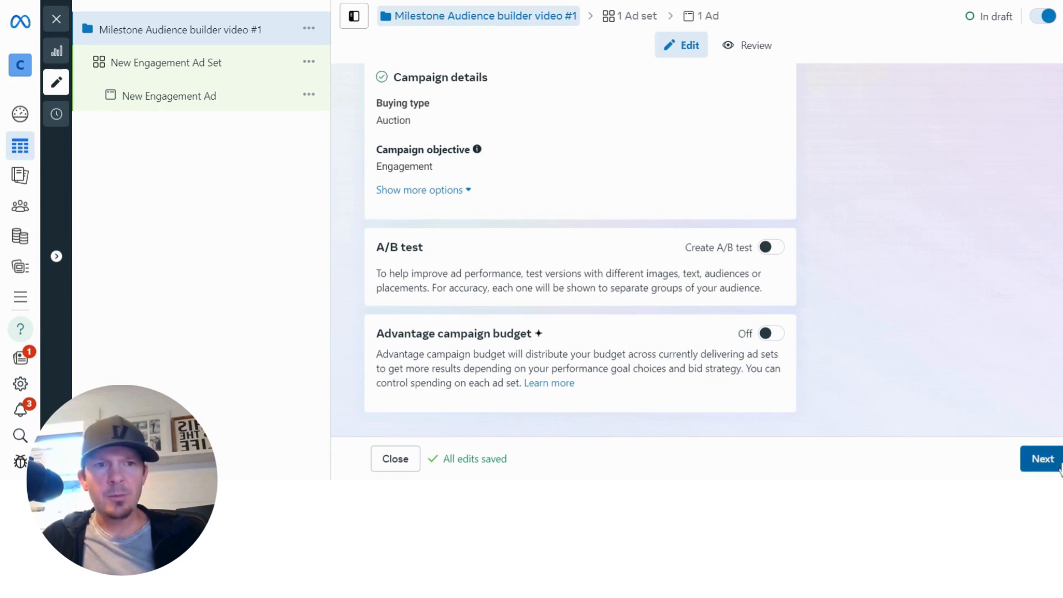
{"action": "left_click", "coordinate": [1043, 459]}
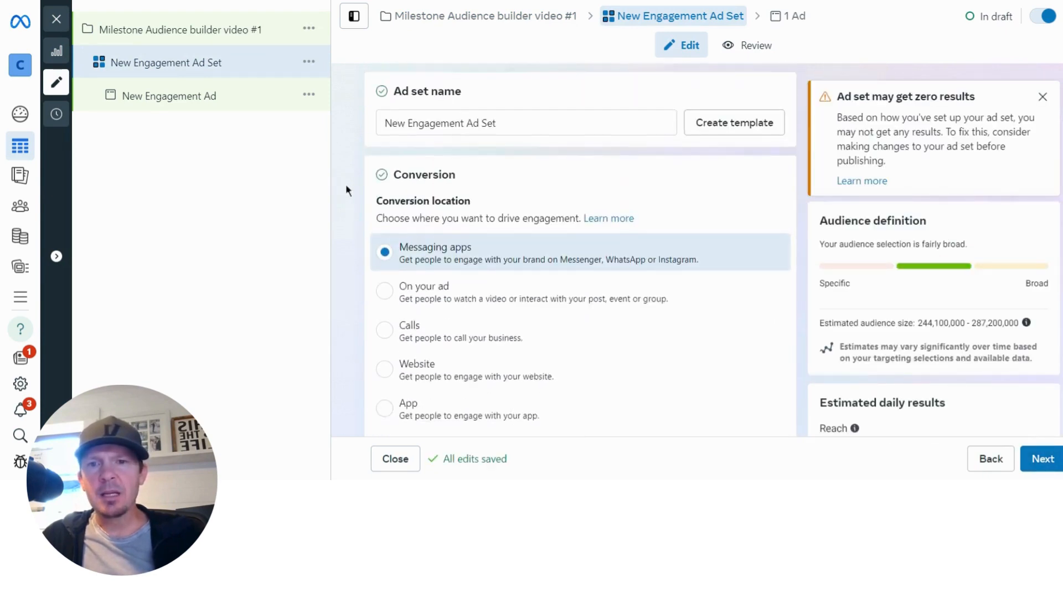
- Name the ad set "ad set 1"
{"action": "left_click_drag", "start_coordinate": [500, 123], "coordinate": [373, 126]}
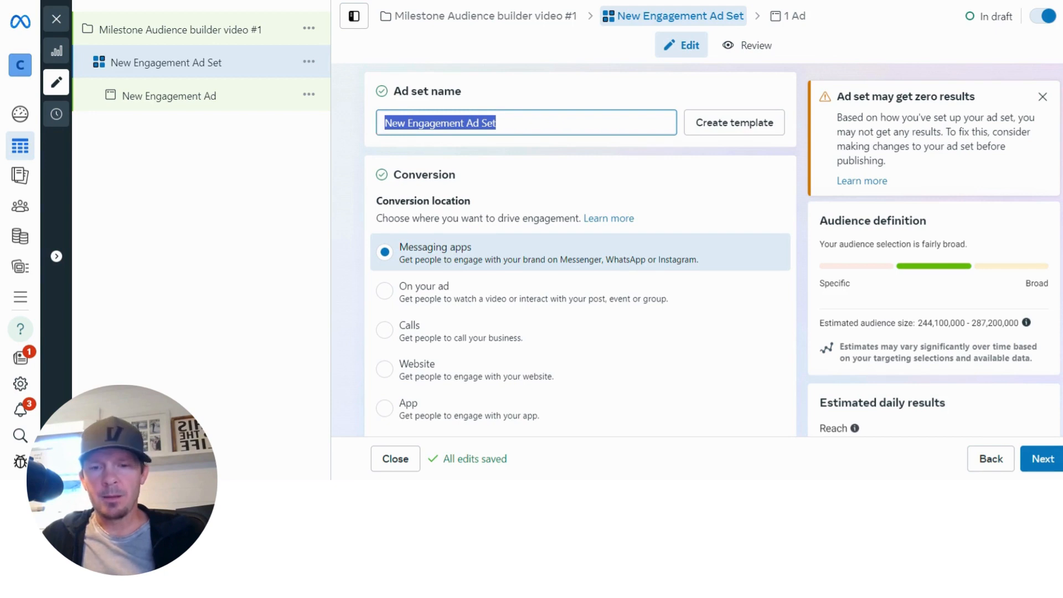
{"action": "type", "text": "ad set"}
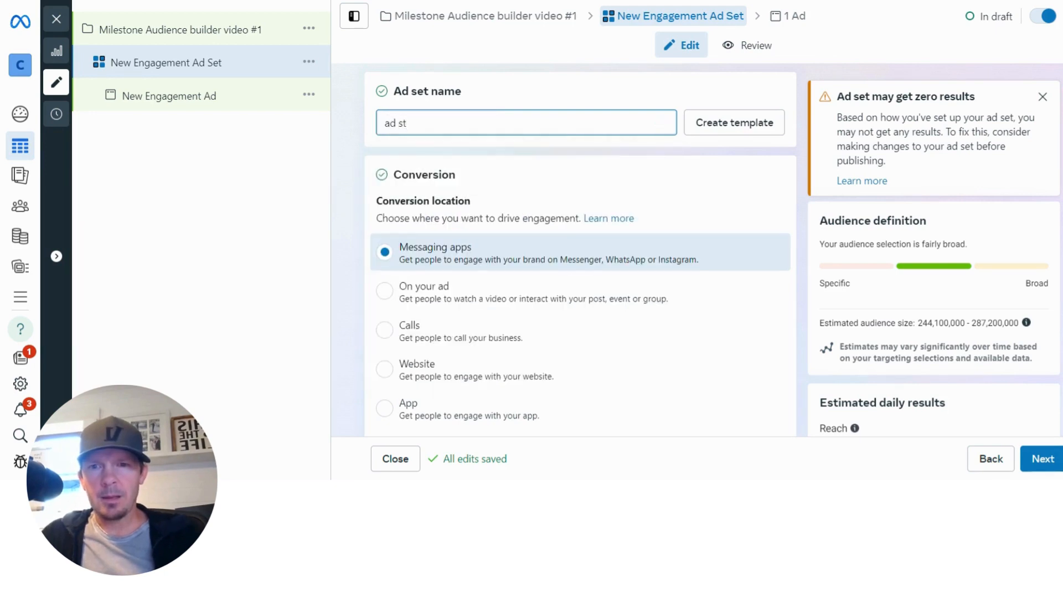
{"action": "type", "text": " 1"}
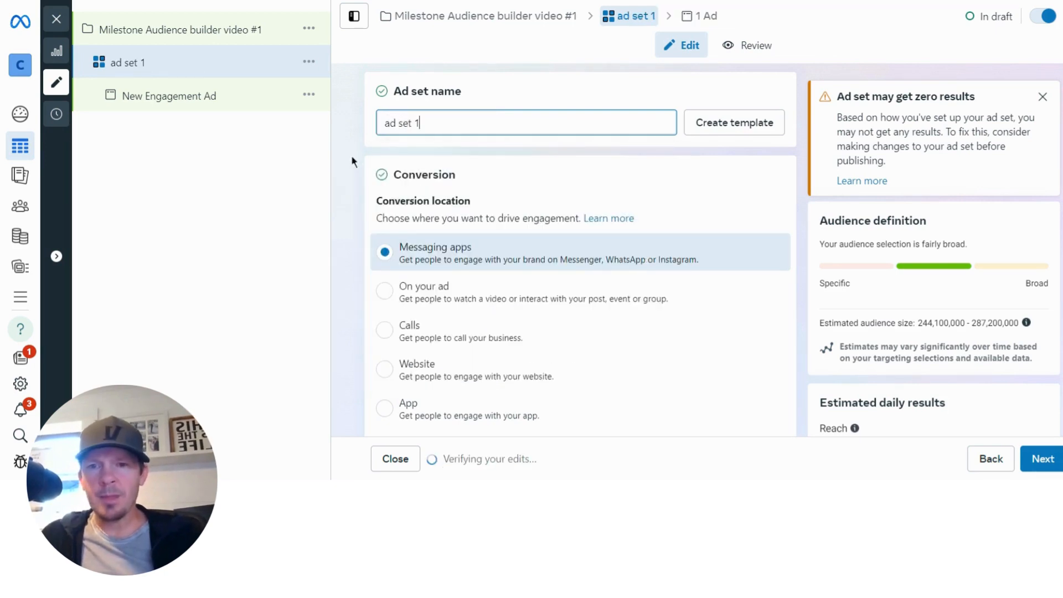
{"action": "left_click", "coordinate": [351, 155]}
- Set the ad set's conversion location to "On your ad"
{"action": "scroll", "coordinate": [351, 155], "scroll_direction": "down", "scroll_amount": 1}
{"action": "scroll", "coordinate": [351, 155], "scroll_direction": "down", "scroll_amount": 1}
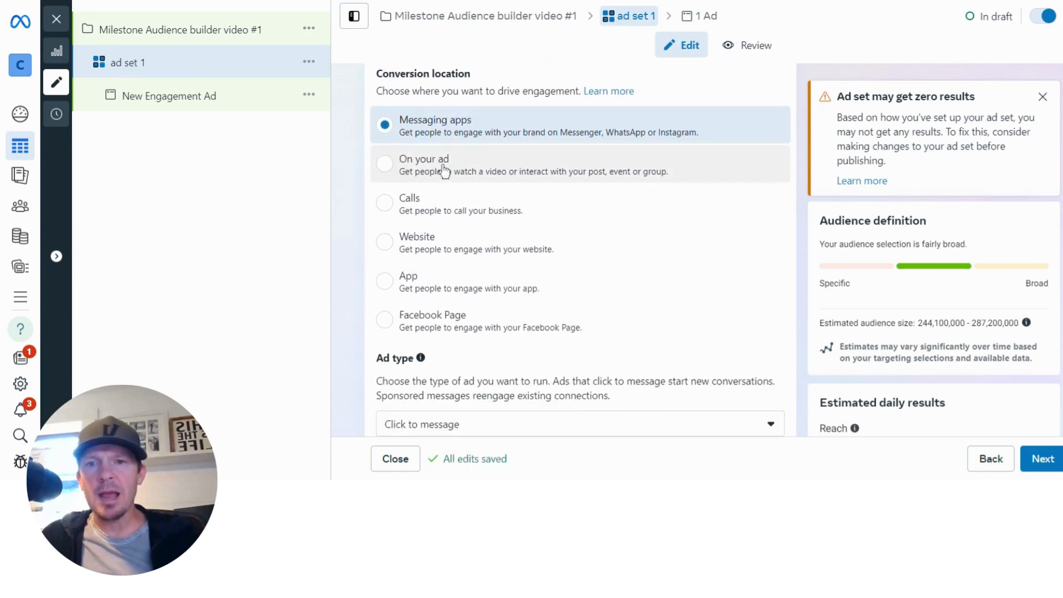
{"action": "left_click", "coordinate": [479, 175]}
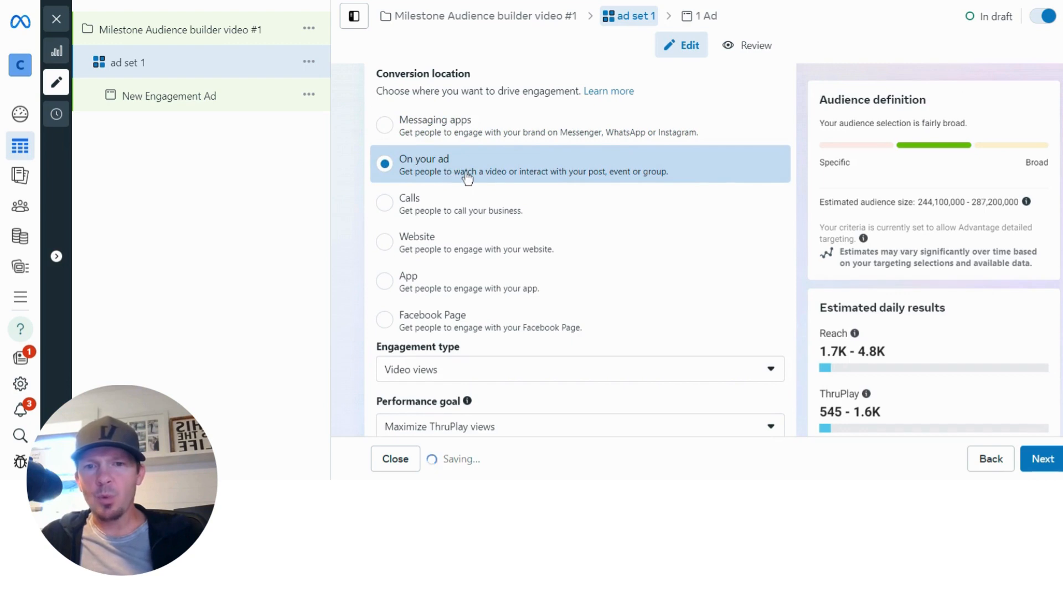
- Set the ad set's daily budget to $1.00
{"action": "scroll", "coordinate": [468, 177], "scroll_direction": "down", "scroll_amount": 2}
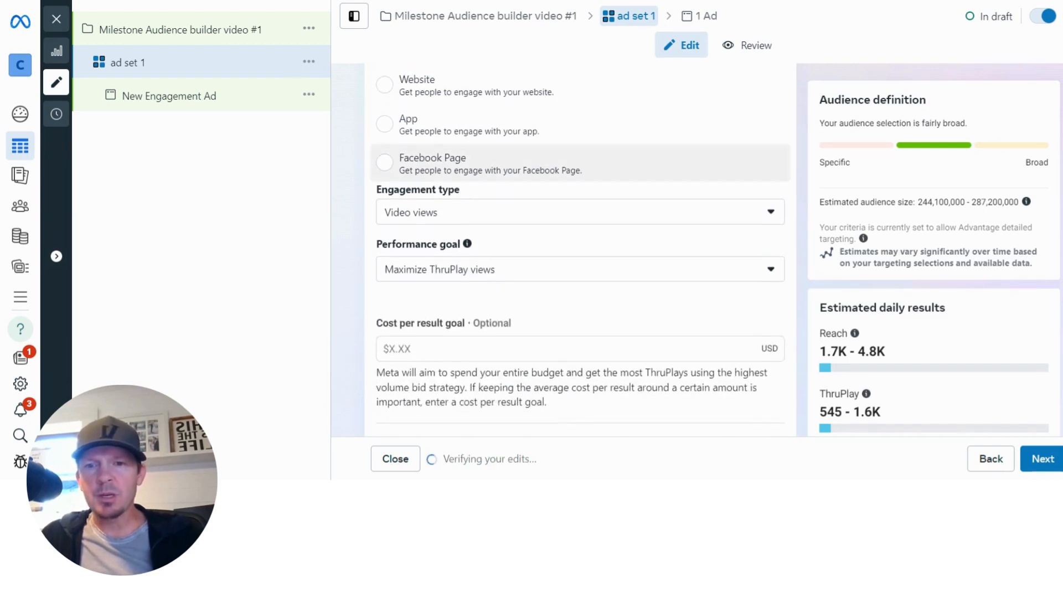
{"action": "scroll", "coordinate": [468, 215], "scroll_direction": "down", "scroll_amount": 2}
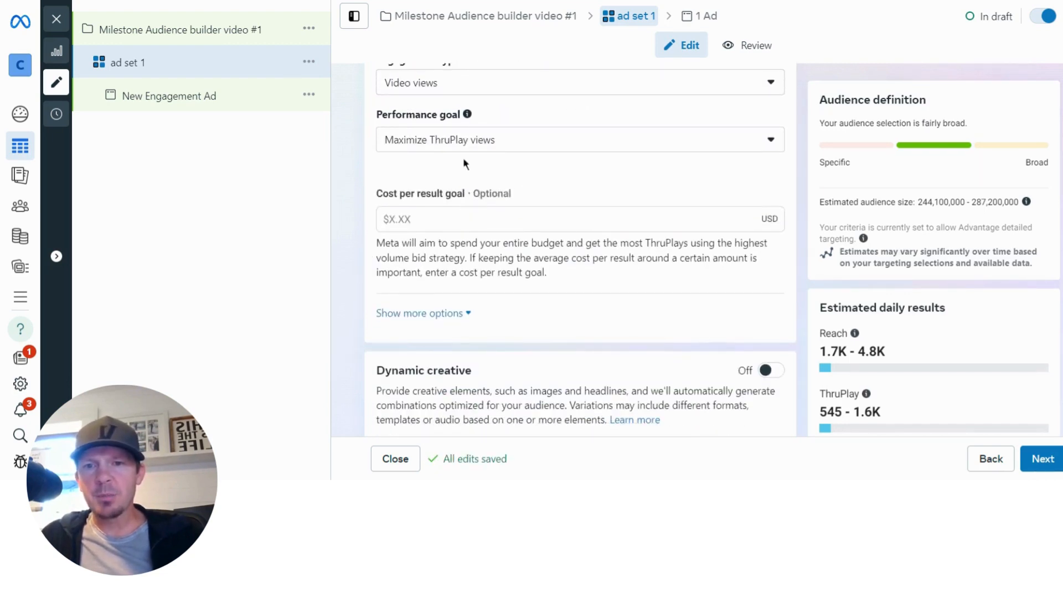
{"action": "scroll", "coordinate": [464, 162], "scroll_direction": "down", "scroll_amount": 4}
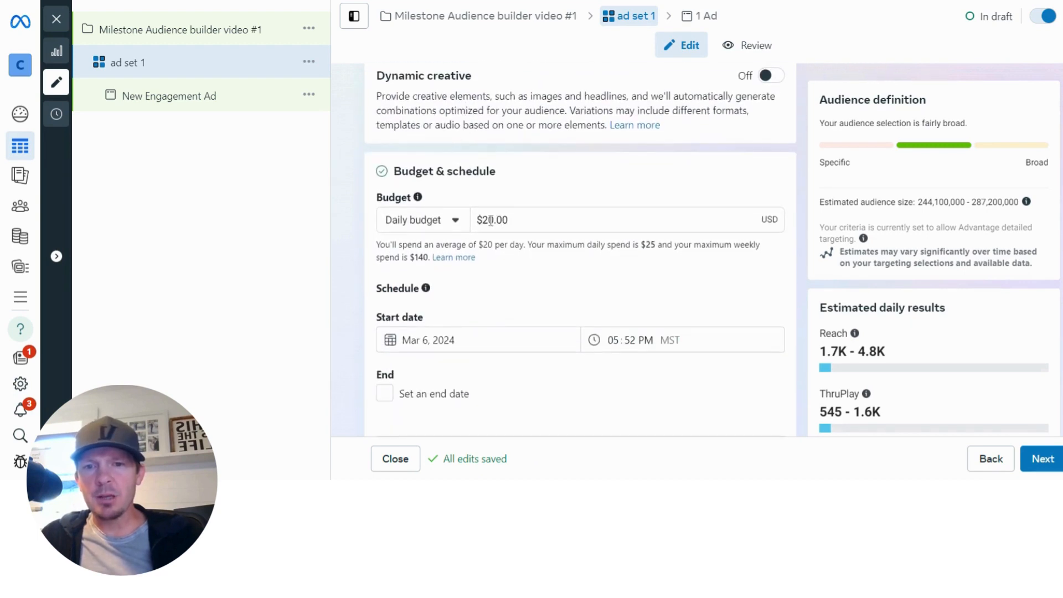
{"action": "left_click", "coordinate": [491, 221]}
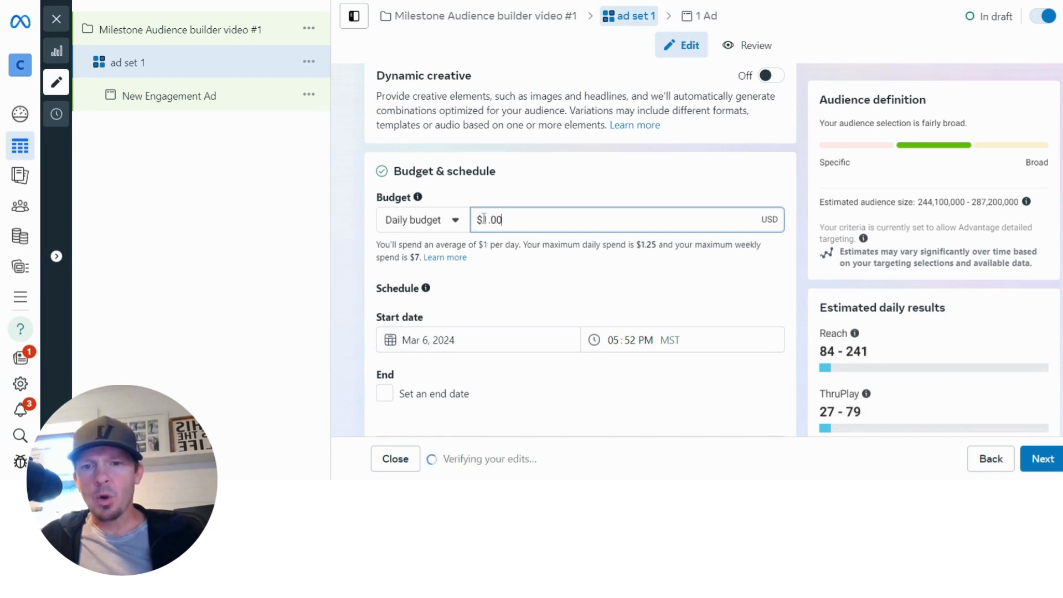
{"action": "key", "text": "BackSpace"}
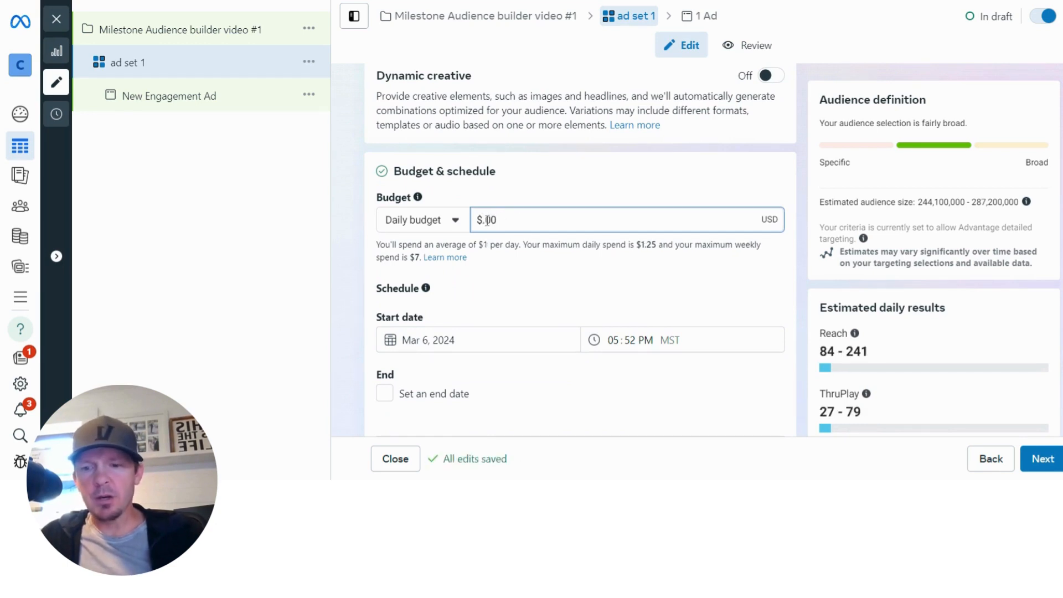
{"action": "left_click", "coordinate": [496, 204]}
- Switch the ad set from Advantage+ audience to the original audience options
{"action": "scroll", "coordinate": [496, 204], "scroll_direction": "down", "scroll_amount": 2}
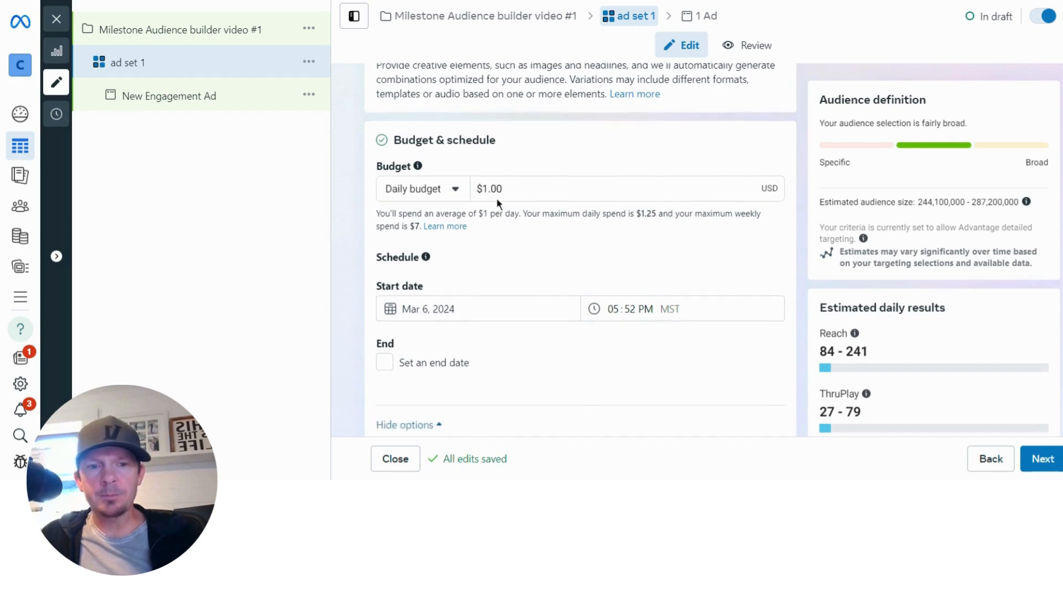
{"action": "scroll", "coordinate": [484, 217], "scroll_direction": "down", "scroll_amount": 2}
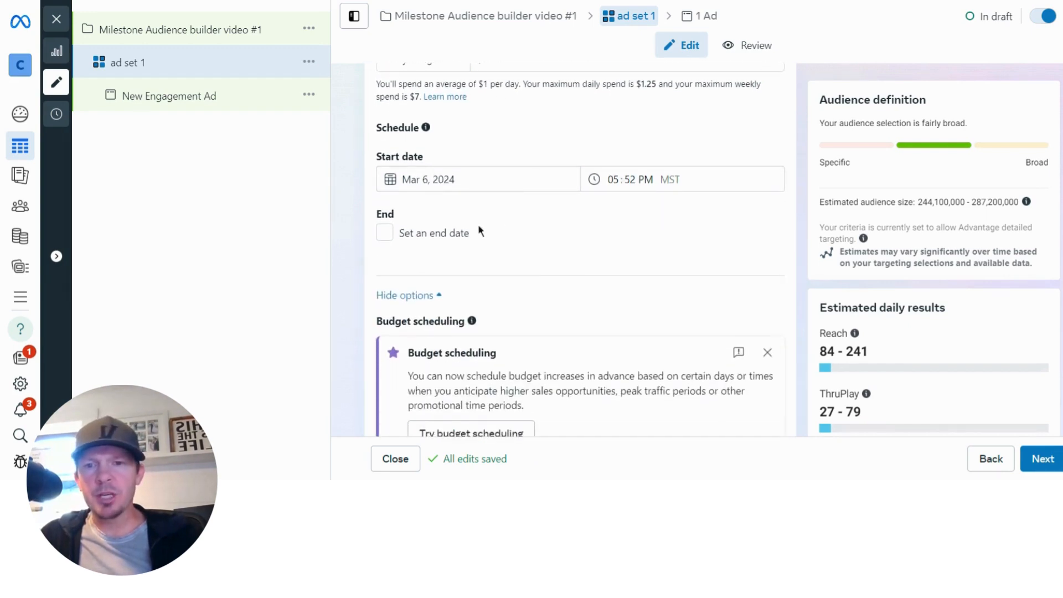
{"action": "scroll", "coordinate": [401, 244], "scroll_direction": "down", "scroll_amount": 10}
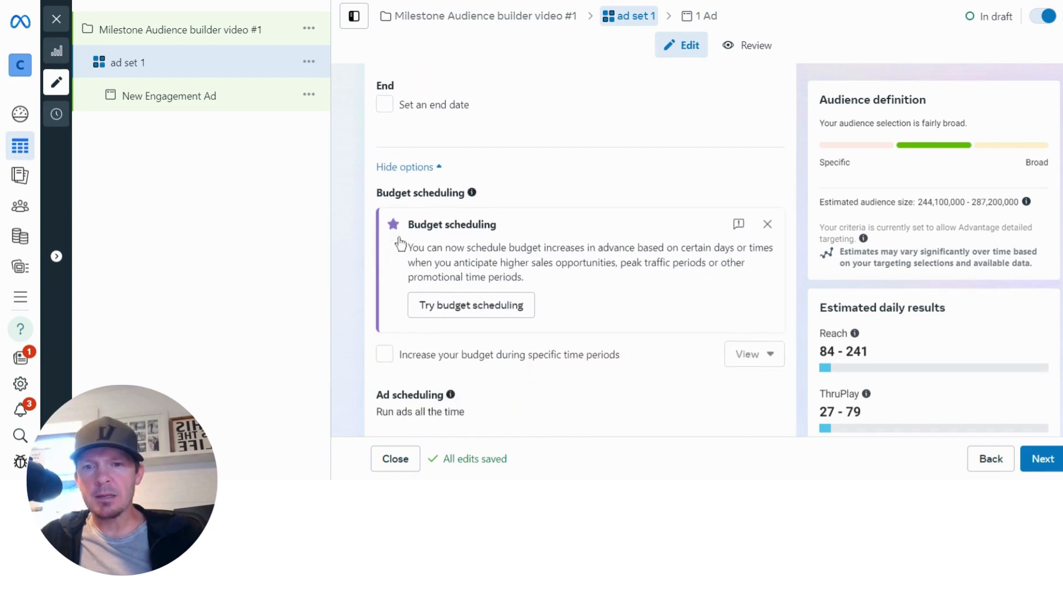
{"action": "scroll", "coordinate": [419, 234], "scroll_direction": "down", "scroll_amount": 2}
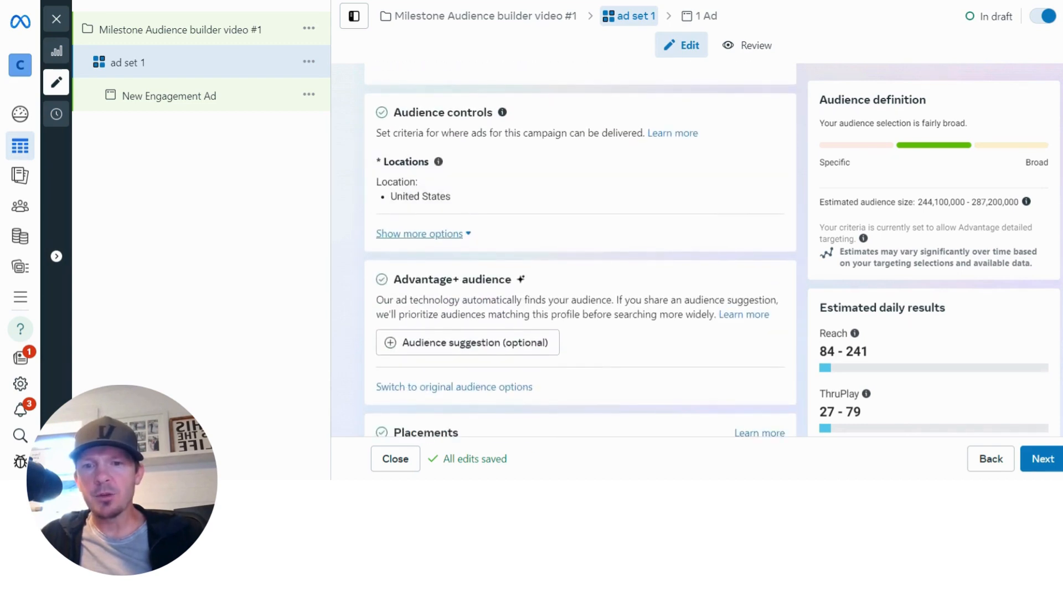
{"action": "scroll", "coordinate": [525, 148], "scroll_direction": "up", "scroll_amount": 3}
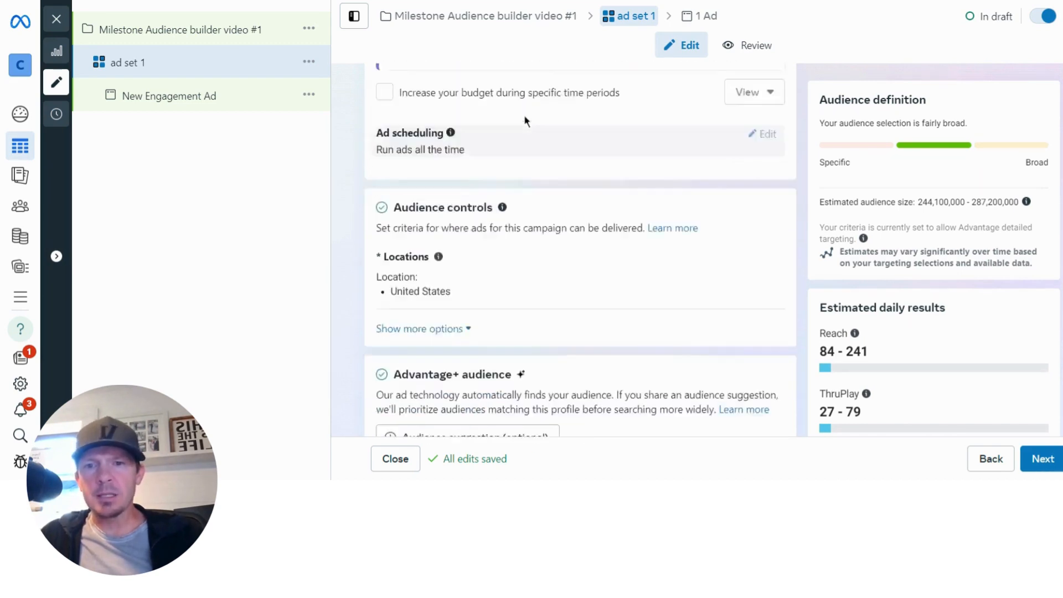
{"action": "scroll", "coordinate": [525, 118], "scroll_direction": "down", "scroll_amount": 5}
{"action": "scroll", "coordinate": [525, 118], "scroll_direction": "up", "scroll_amount": 3}
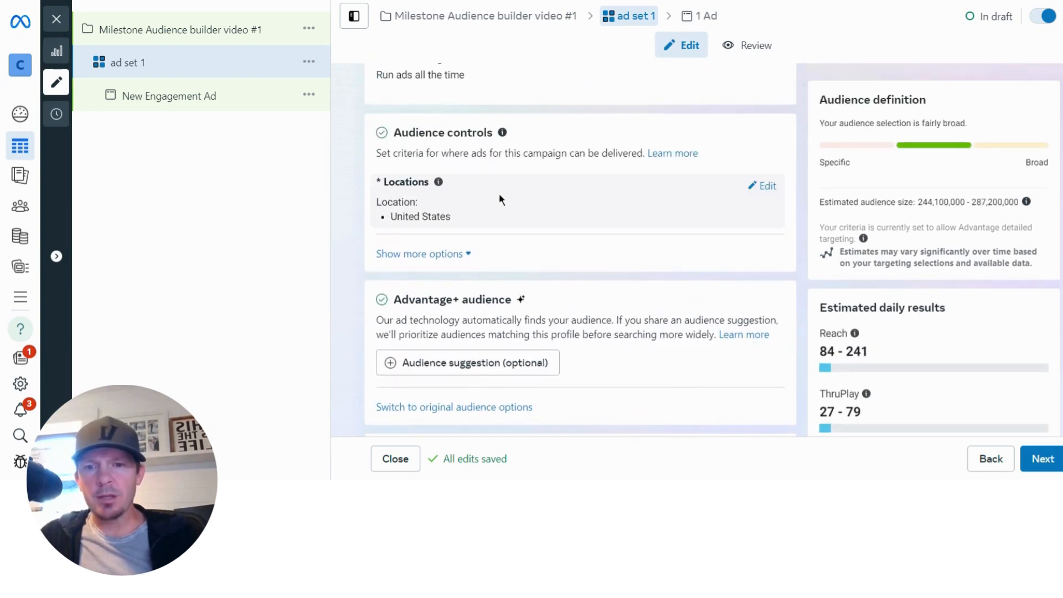
{"action": "scroll", "coordinate": [499, 194], "scroll_direction": "down", "scroll_amount": 1}
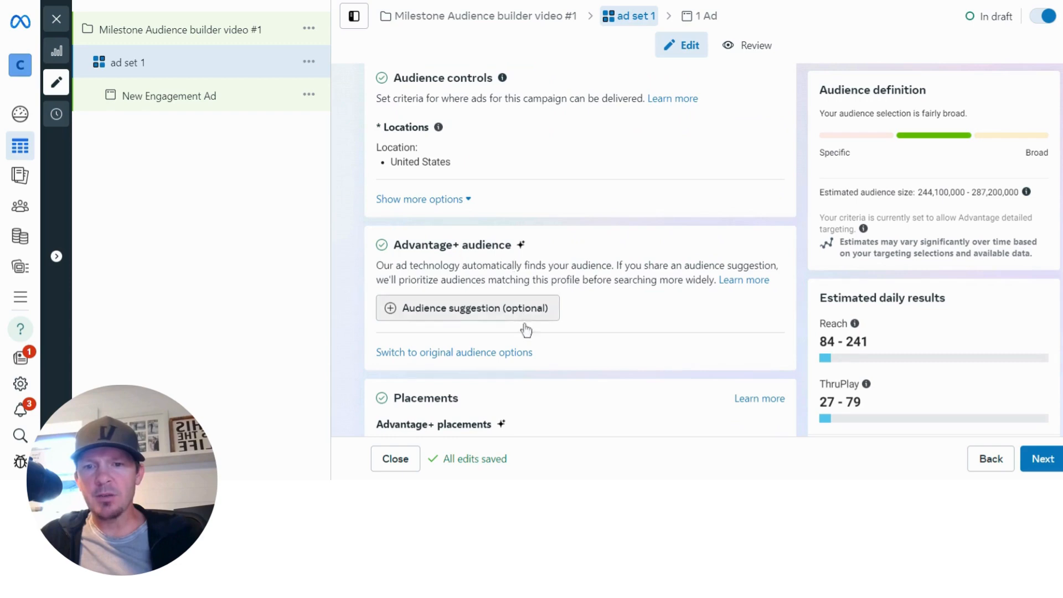
{"action": "left_click", "coordinate": [485, 357]}
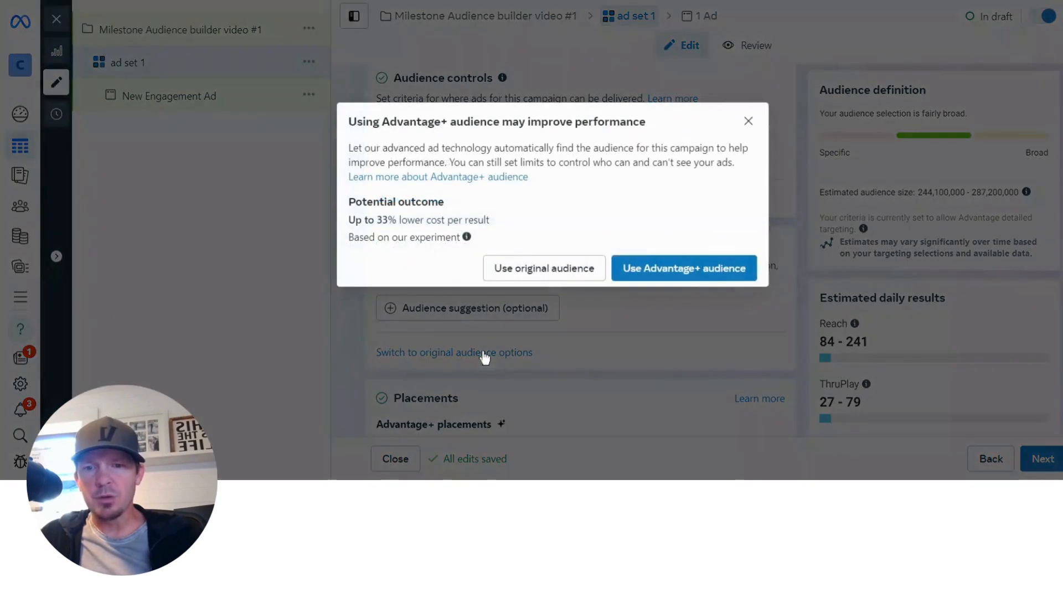
{"action": "left_click", "coordinate": [570, 270]}
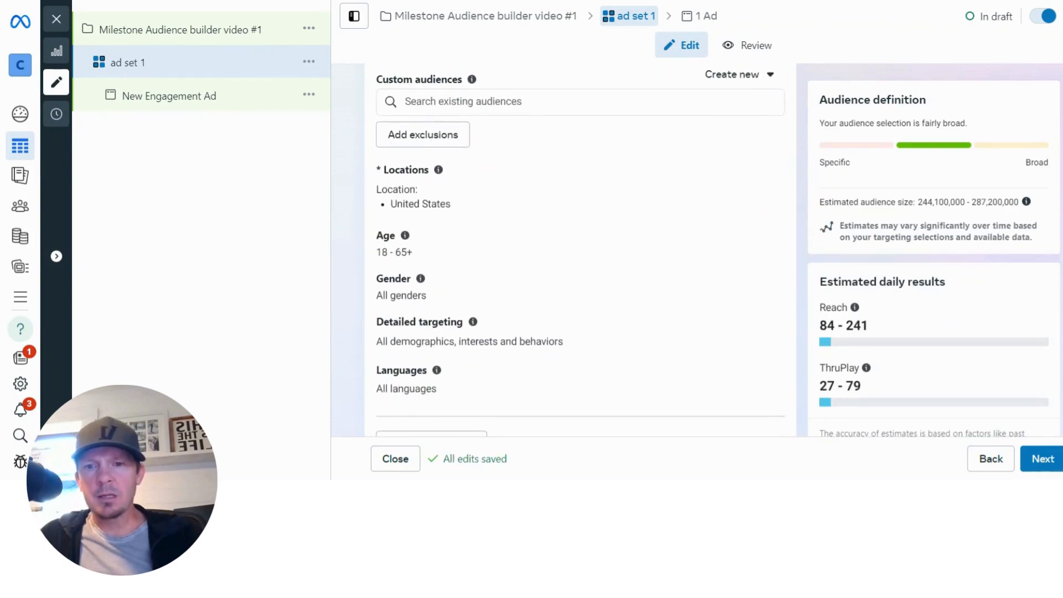
- Remove United States from the ad set's audience locations
{"action": "left_click", "coordinate": [767, 159]}
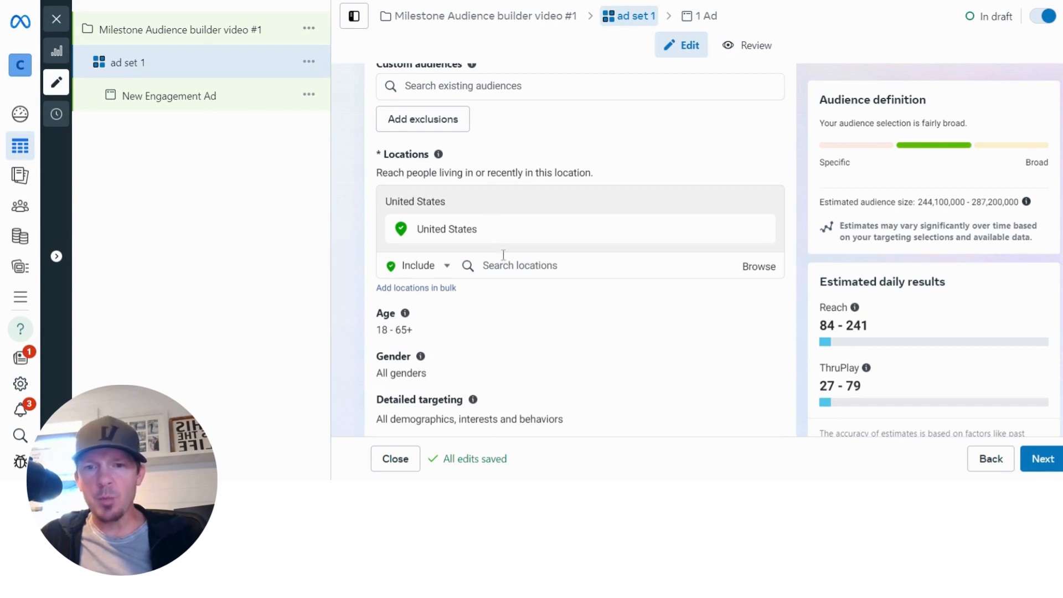
{"action": "mouse_move", "coordinate": [719, 229]}
{"action": "left_click", "coordinate": [760, 229]}
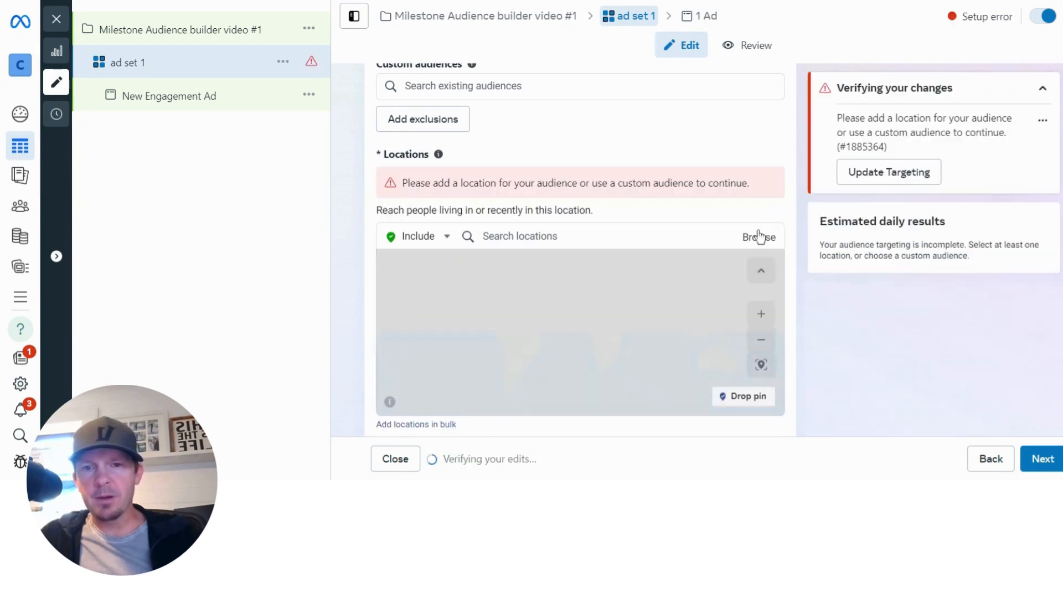
- Add the city of Desert Hills, Arizona to the audience locations with a 10-mile radius
{"action": "left_click", "coordinate": [512, 231]}
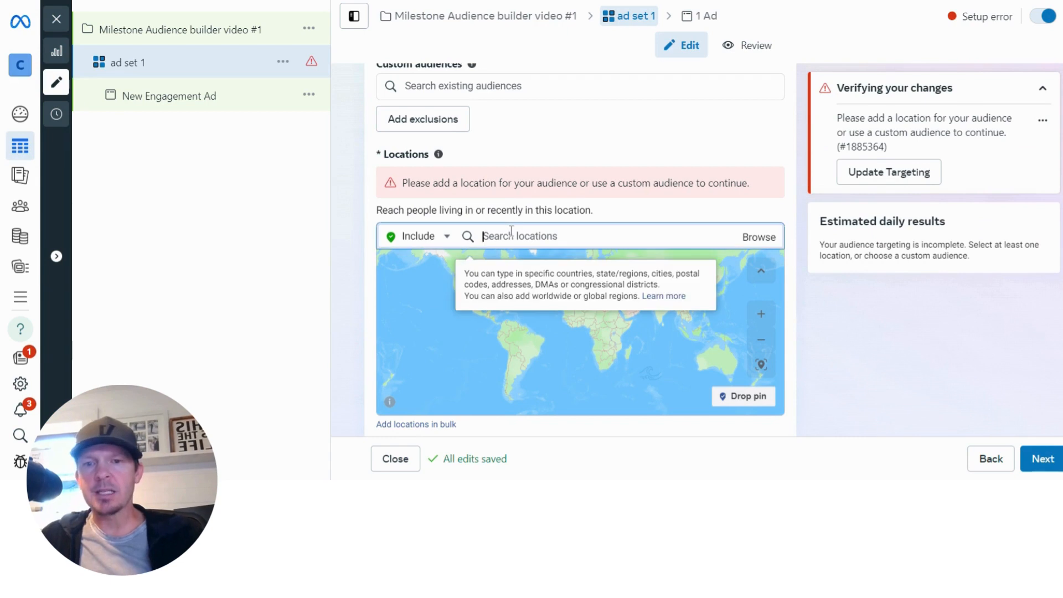
{"action": "type", "text": "desert hills"}
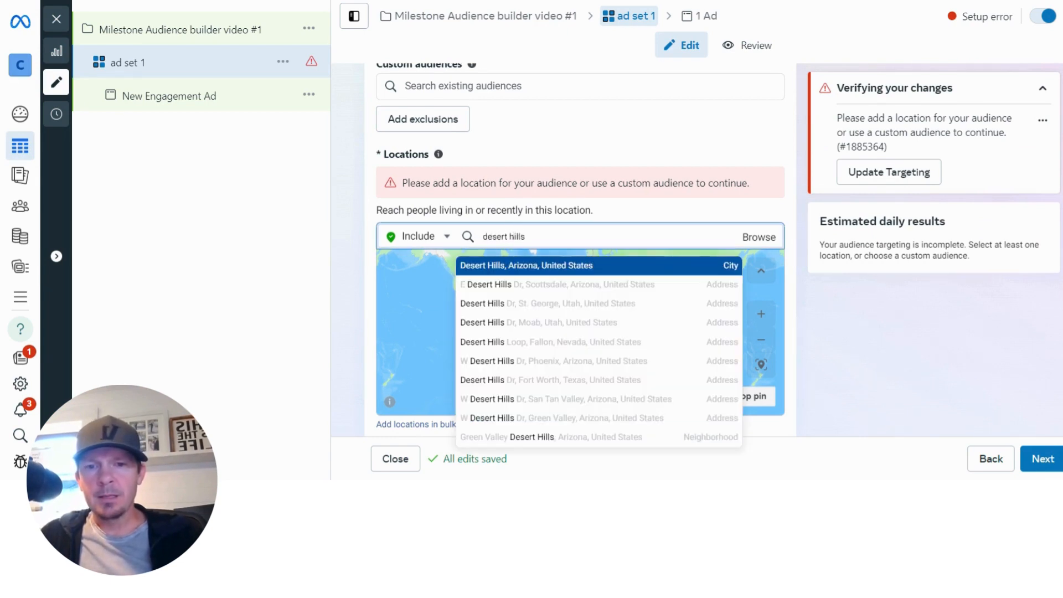
{"action": "left_click", "coordinate": [514, 271]}
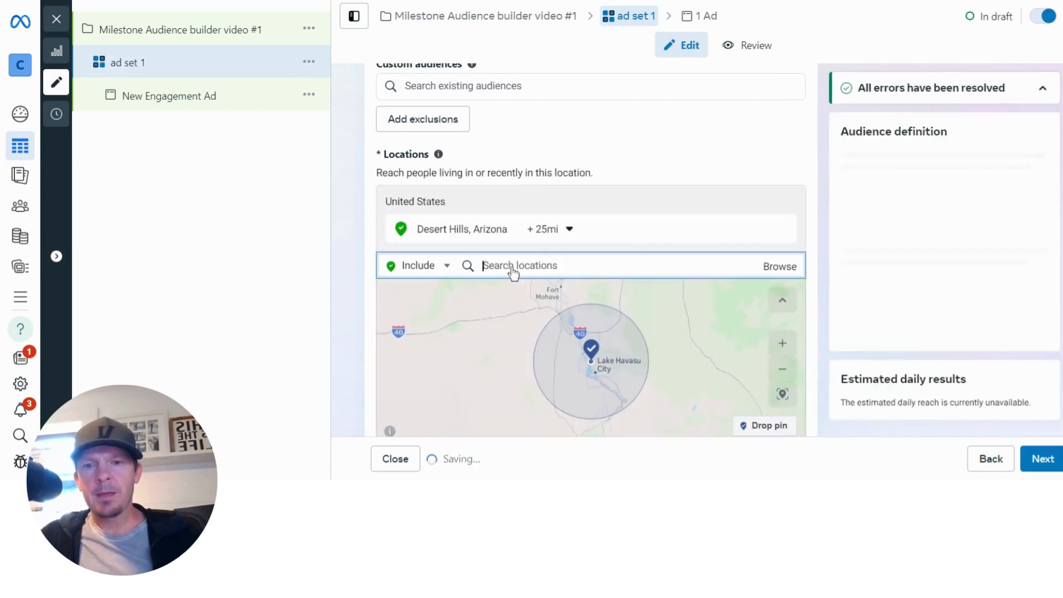
{"action": "left_click", "coordinate": [569, 232]}
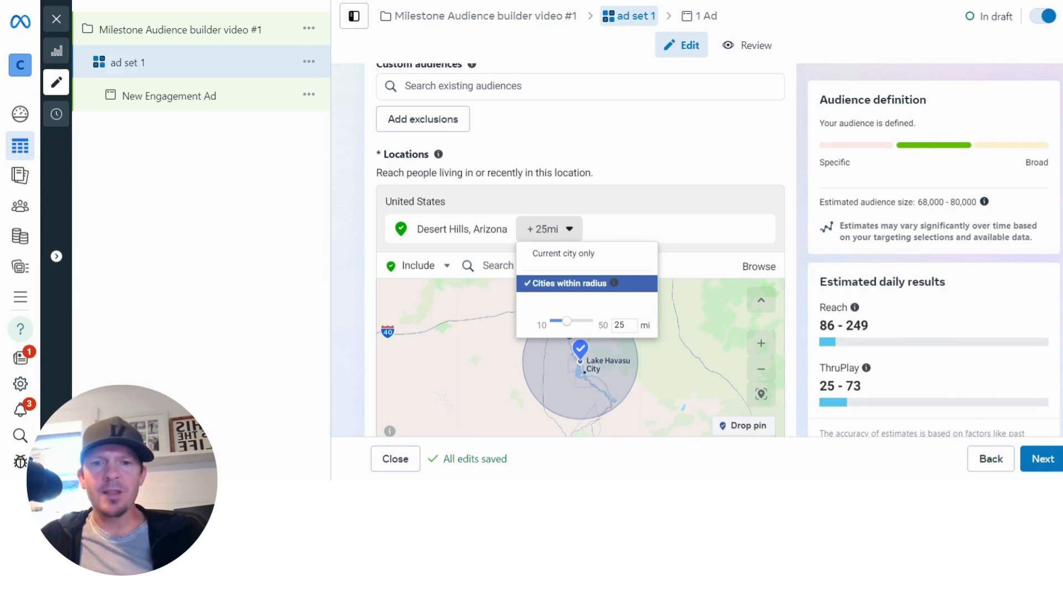
{"action": "left_click_drag", "start_coordinate": [567, 322], "coordinate": [554, 325]}
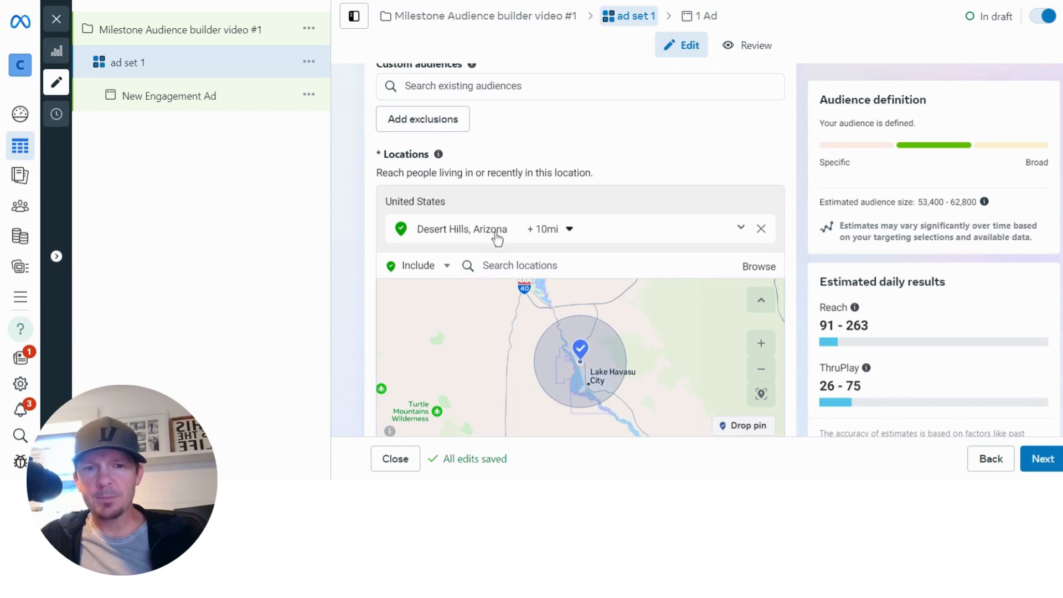
- Set the audience's minimum age to 28
{"action": "scroll", "coordinate": [526, 235], "scroll_direction": "down", "scroll_amount": 3}
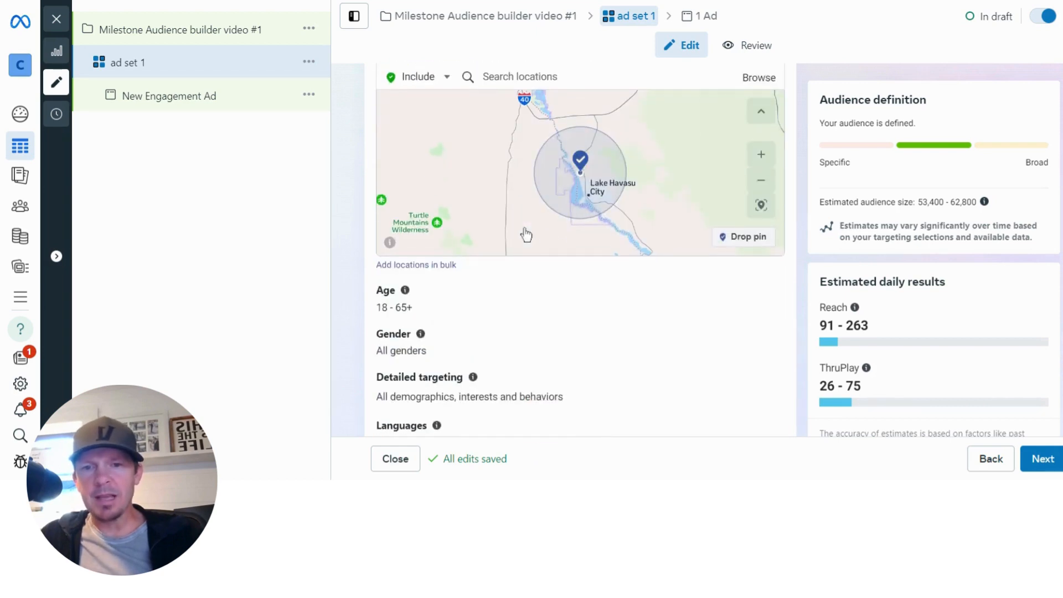
{"action": "scroll", "coordinate": [526, 235], "scroll_direction": "down", "scroll_amount": 3}
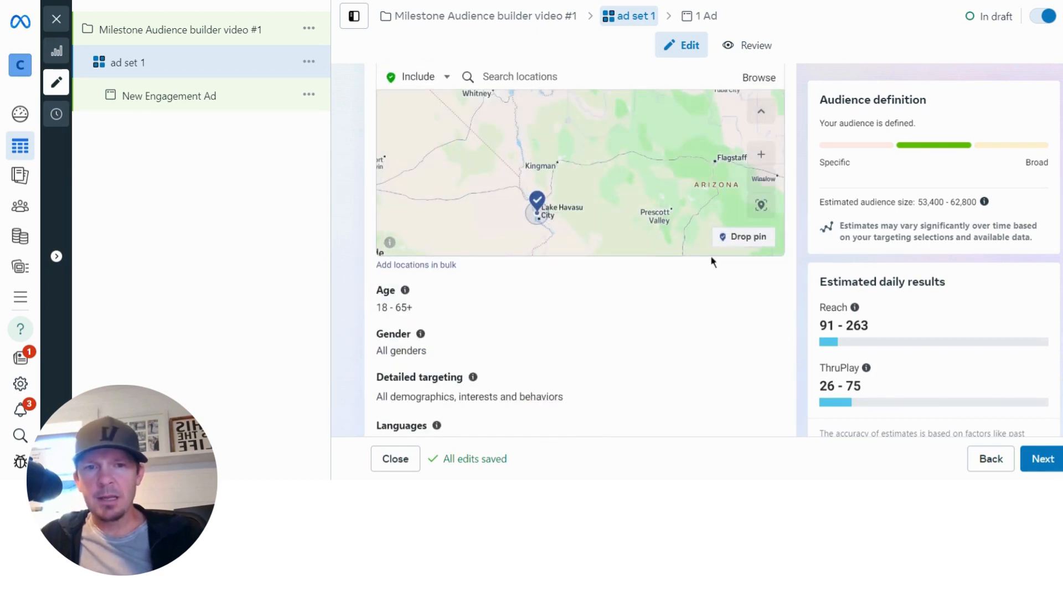
{"action": "scroll", "coordinate": [589, 330], "scroll_direction": "down", "scroll_amount": 1}
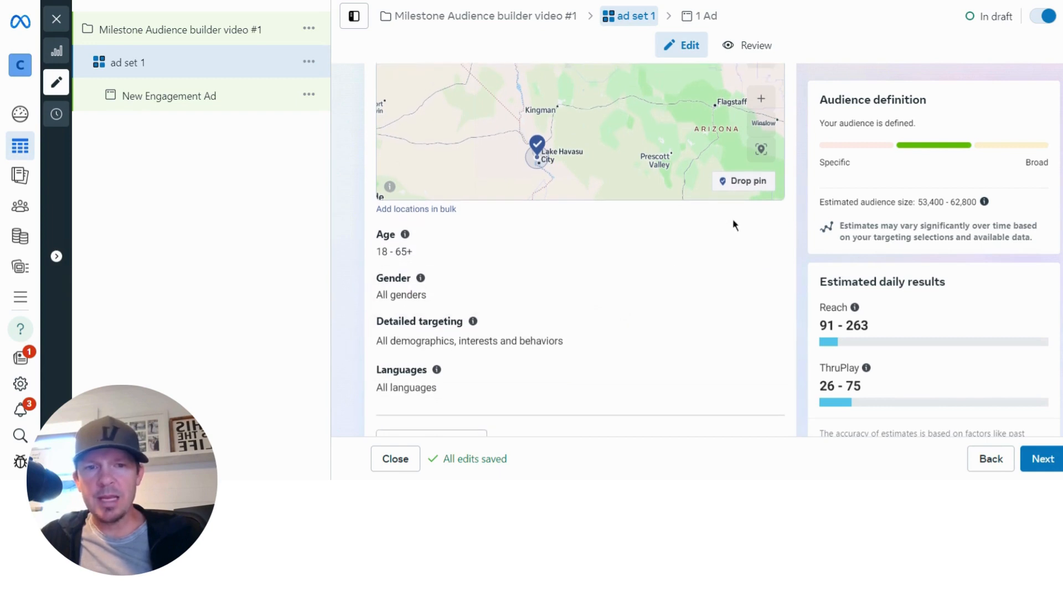
{"action": "left_click", "coordinate": [768, 236]}
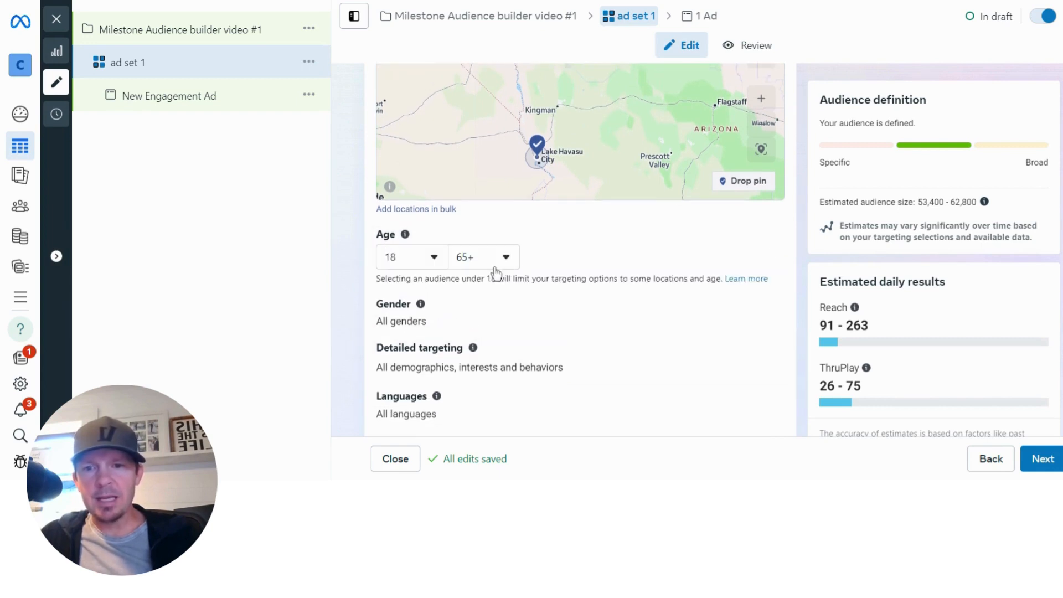
{"action": "left_click", "coordinate": [433, 260]}
{"action": "scroll", "coordinate": [431, 151], "scroll_direction": "down", "scroll_amount": 3}
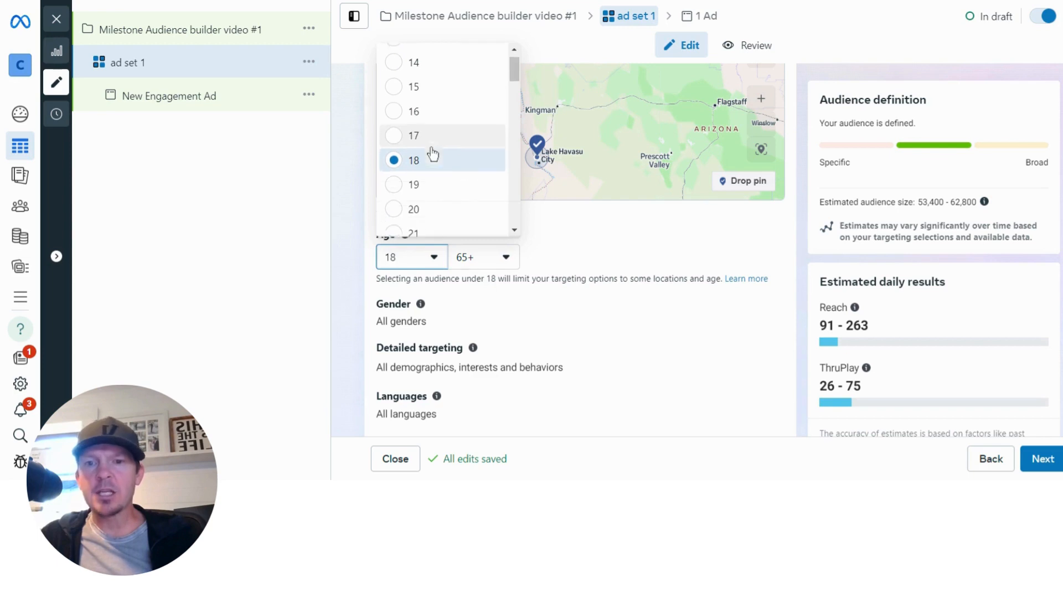
{"action": "scroll", "coordinate": [433, 149], "scroll_direction": "down", "scroll_amount": 3}
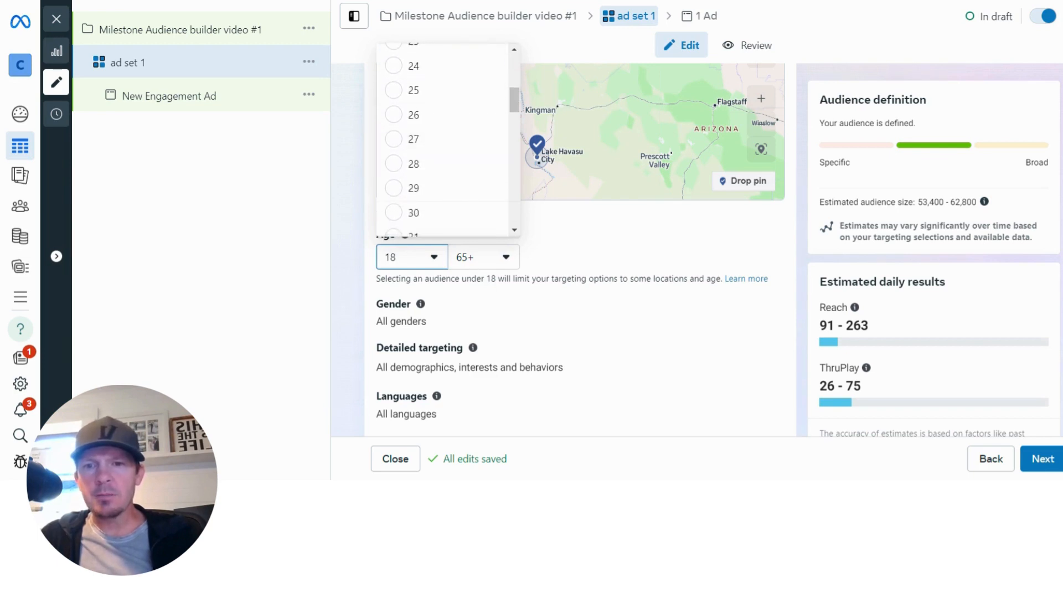
{"action": "left_click", "coordinate": [432, 164]}
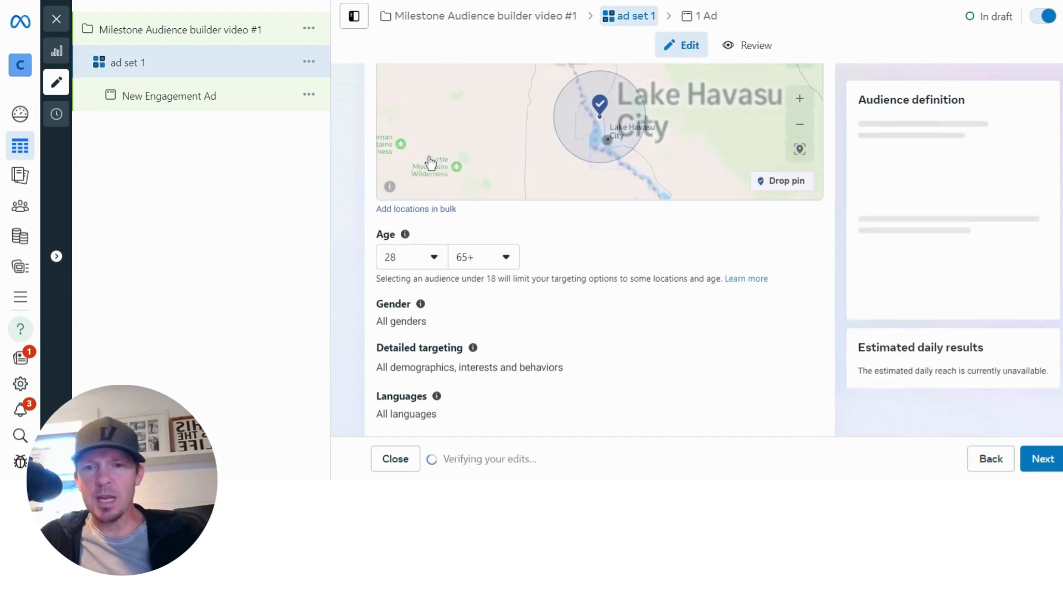
- Review the ad set's location, age, gender, detailed targeting, language and placement settings
{"action": "scroll", "coordinate": [513, 274], "scroll_direction": "down", "scroll_amount": 2}
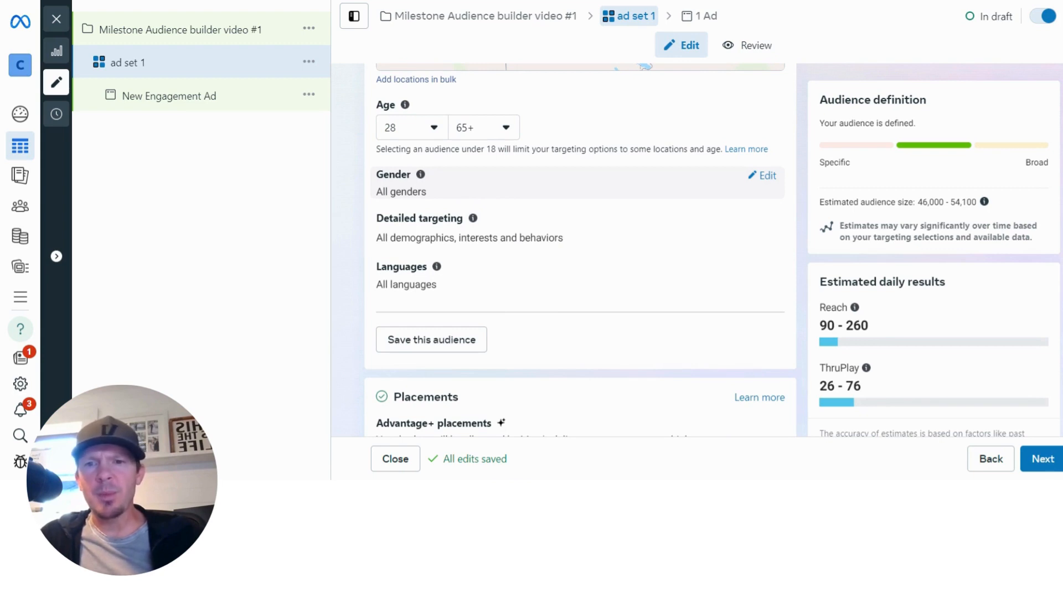
{"action": "scroll", "coordinate": [647, 172], "scroll_direction": "down", "scroll_amount": 2}
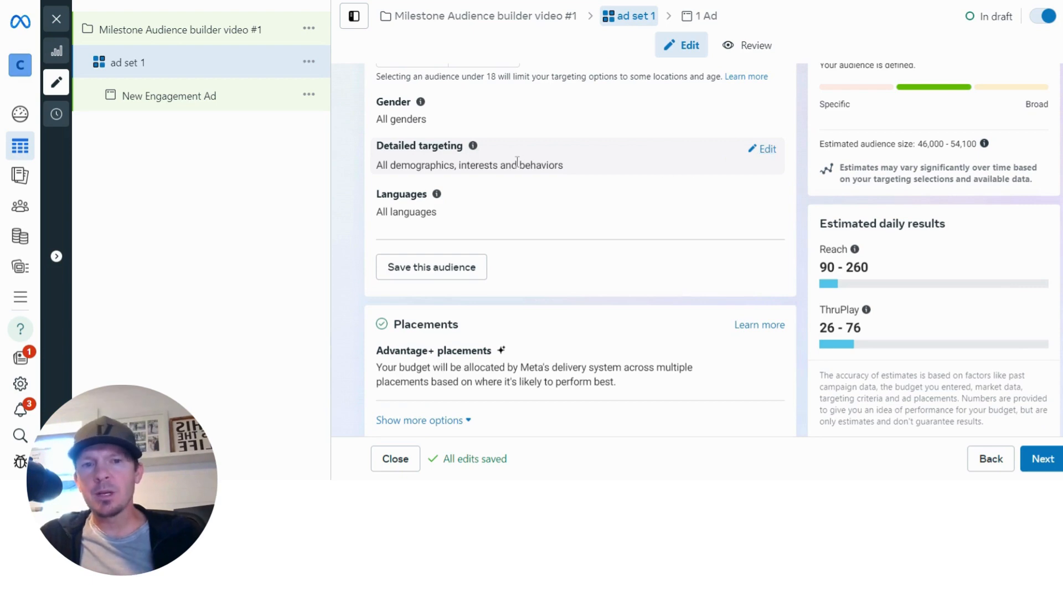
{"action": "scroll", "coordinate": [366, 173], "scroll_direction": "down", "scroll_amount": 1}
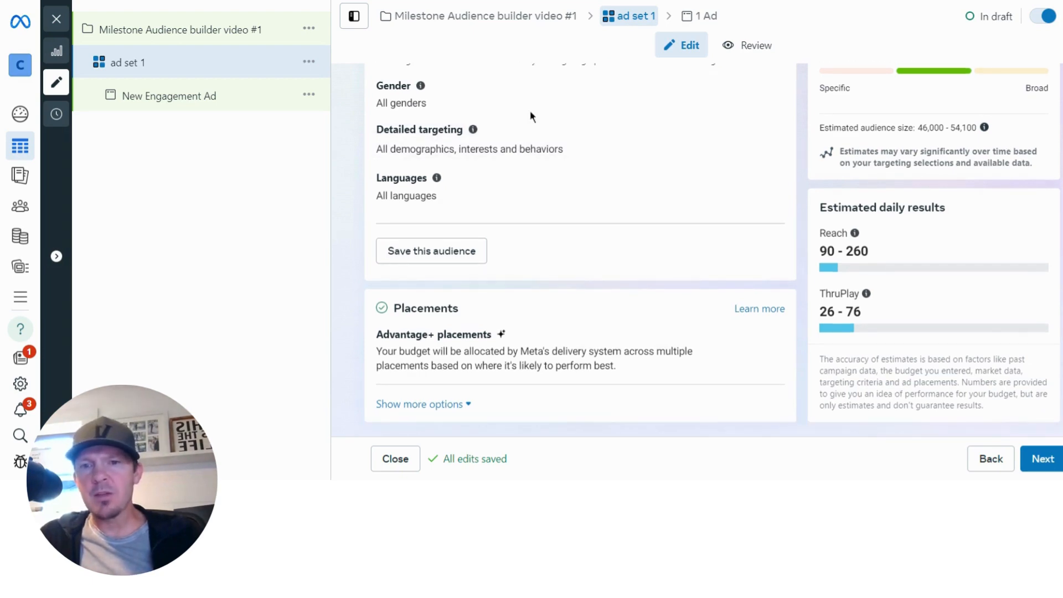
{"action": "scroll", "coordinate": [346, 186], "scroll_direction": "up", "scroll_amount": 5}
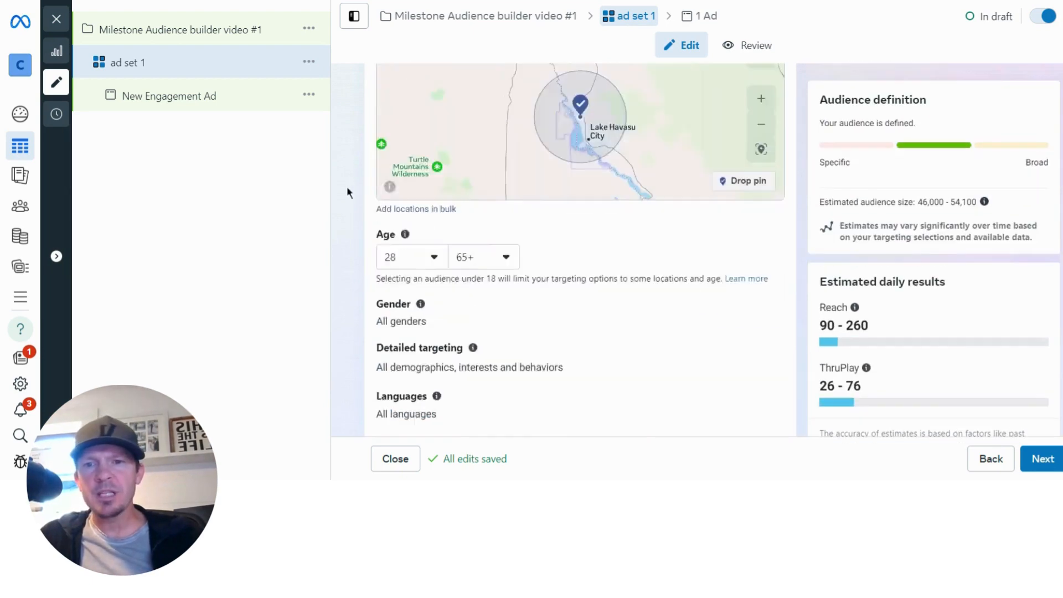
{"action": "scroll", "coordinate": [346, 186], "scroll_direction": "down", "scroll_amount": 3}
{"action": "scroll", "coordinate": [347, 191], "scroll_direction": "down", "scroll_amount": 2}
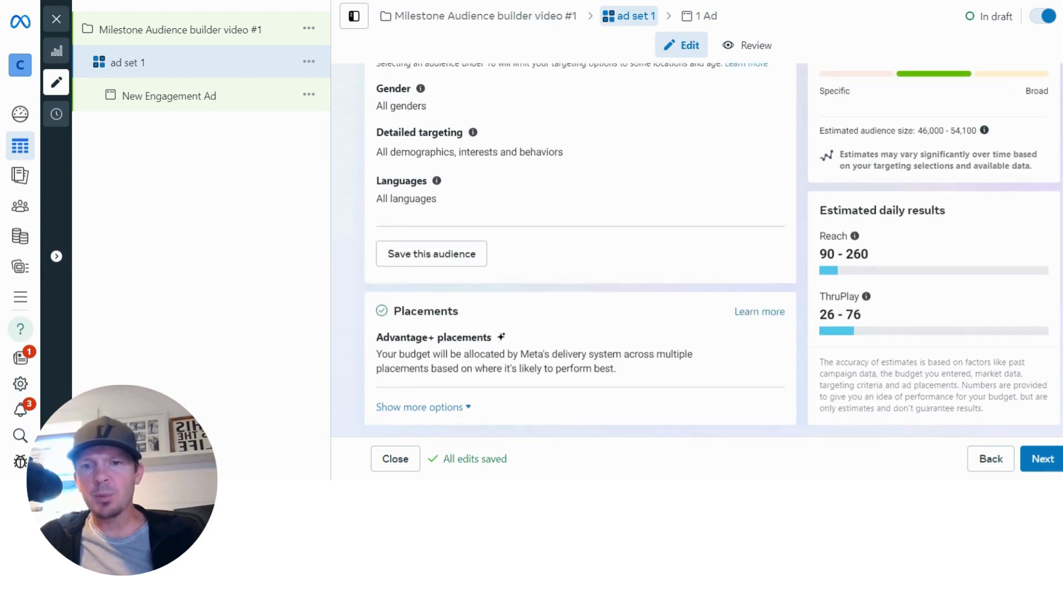
{"action": "scroll", "coordinate": [580, 249], "scroll_direction": "up", "scroll_amount": 5}
{"action": "scroll", "coordinate": [469, 108], "scroll_direction": "up", "scroll_amount": 1}
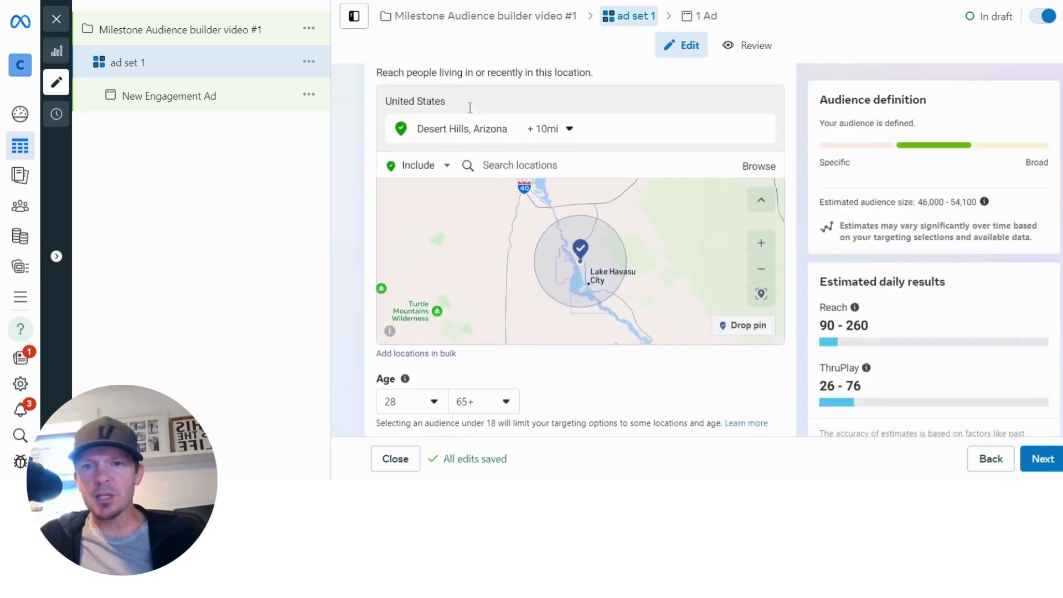
- Switch the ad set from Advantage+ placements to manual placements
{"action": "scroll", "coordinate": [346, 211], "scroll_direction": "down", "scroll_amount": 6}
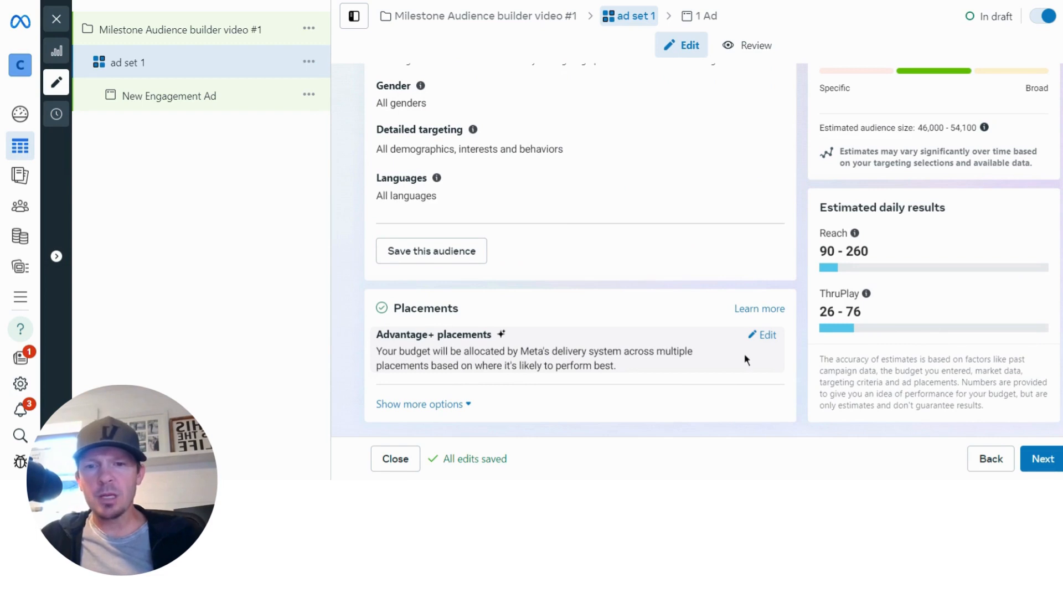
{"action": "left_click", "coordinate": [766, 335]}
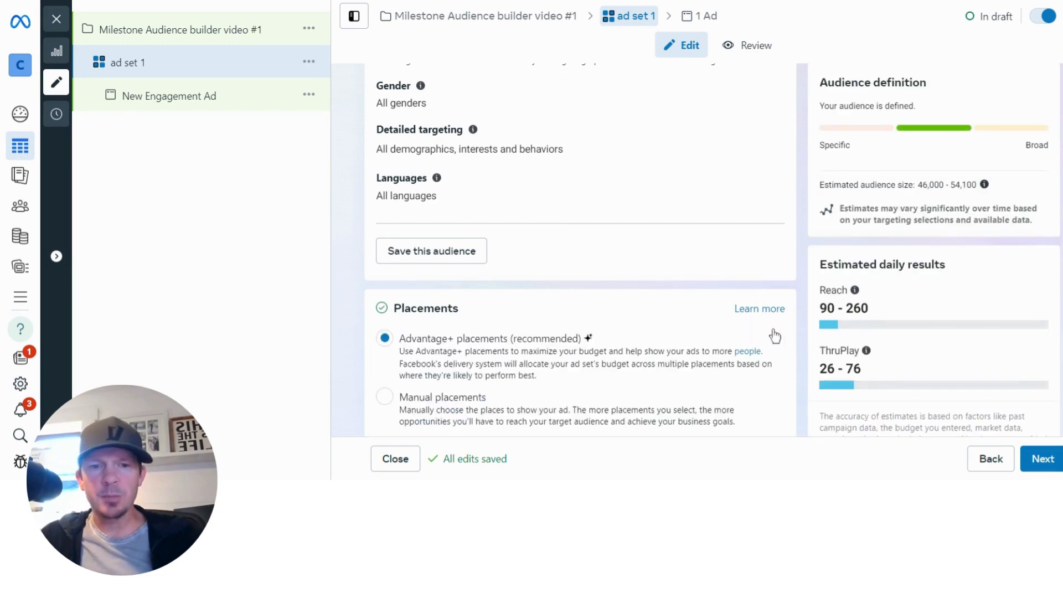
{"action": "scroll", "coordinate": [566, 351], "scroll_direction": "down", "scroll_amount": 1}
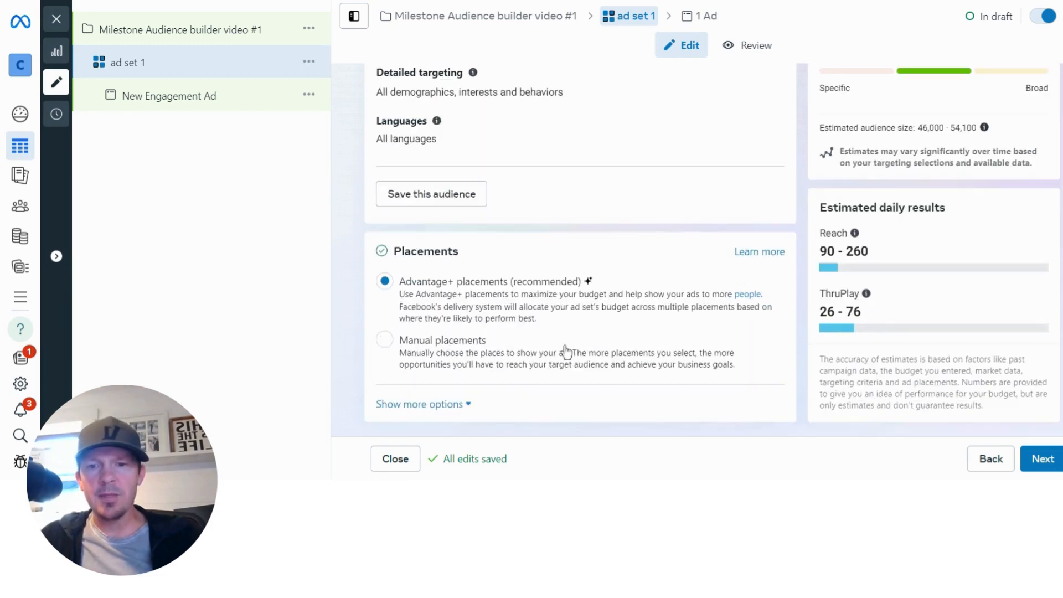
{"action": "left_click", "coordinate": [477, 347]}
- Deselect the Messenger, Audience Network and Facebook platforms for the ad set's placements
{"action": "scroll", "coordinate": [475, 346], "scroll_direction": "down", "scroll_amount": 5}
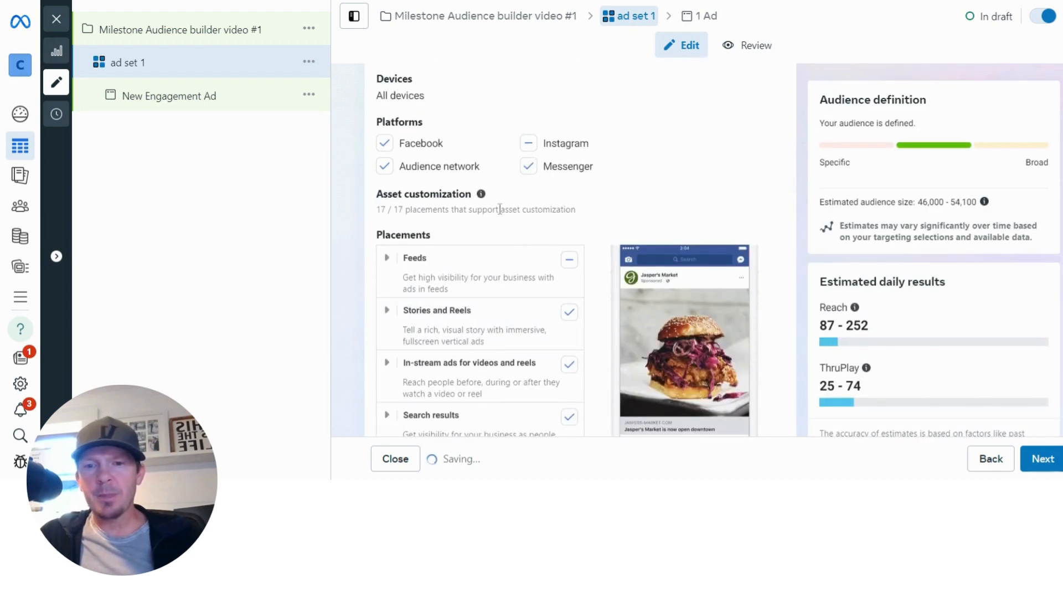
{"action": "left_click", "coordinate": [529, 166]}
{"action": "left_click", "coordinate": [384, 166]}
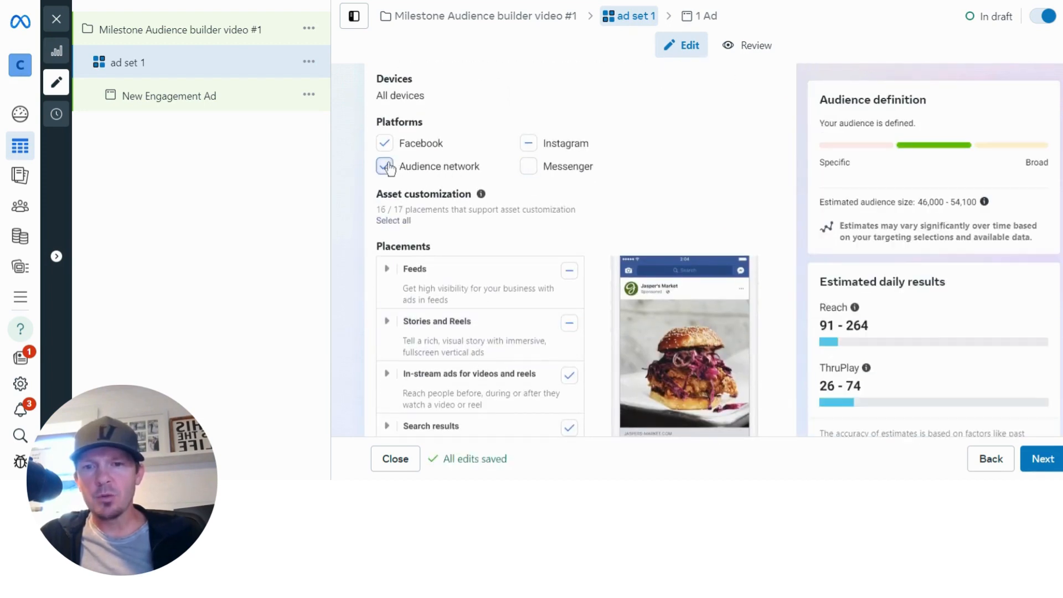
{"action": "left_click", "coordinate": [385, 143]}
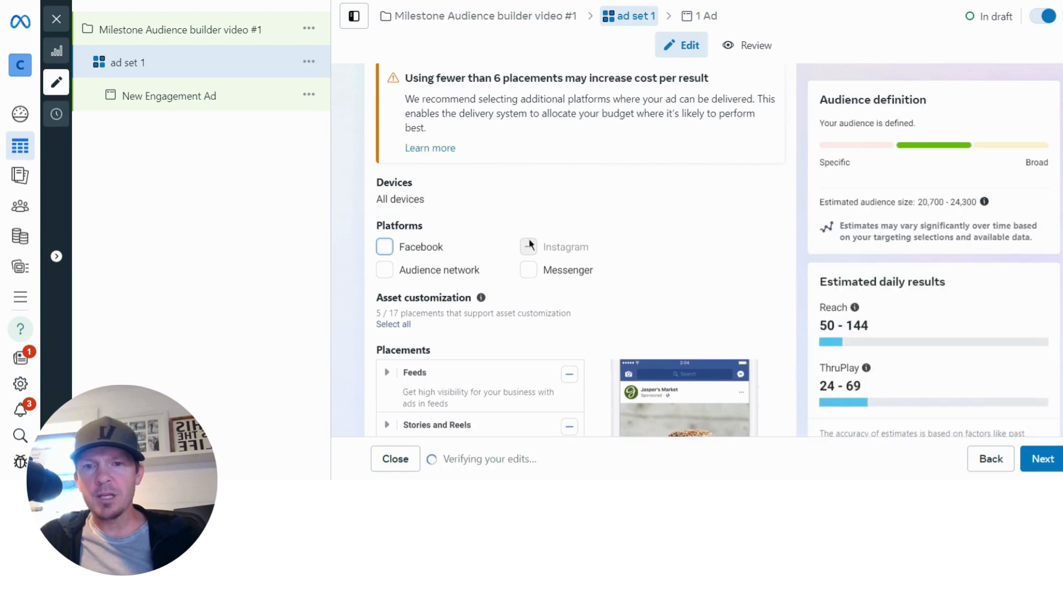
- In the Feeds placements, include Facebook Feed and exclude Instagram Explore
{"action": "scroll", "coordinate": [524, 247], "scroll_direction": "down", "scroll_amount": 3}
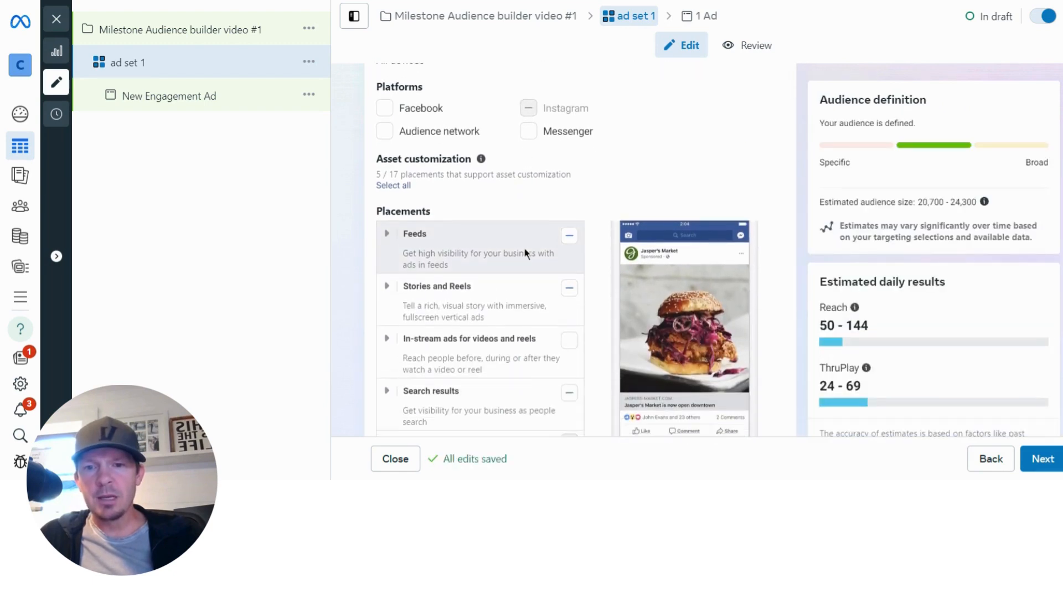
{"action": "left_click", "coordinate": [387, 181]}
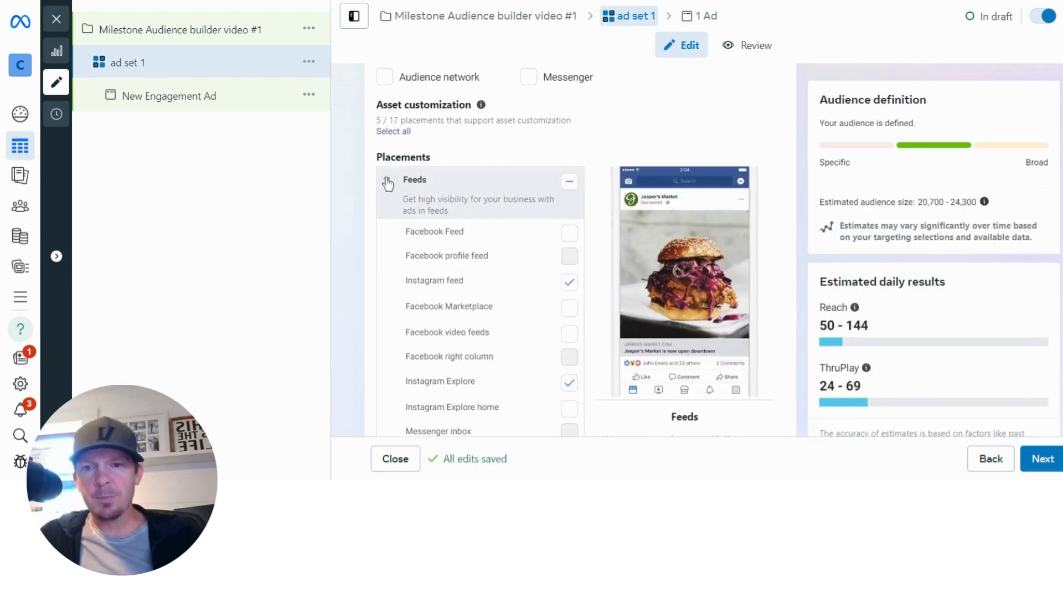
{"action": "left_click", "coordinate": [569, 233]}
{"action": "scroll", "coordinate": [568, 227], "scroll_direction": "down", "scroll_amount": 2}
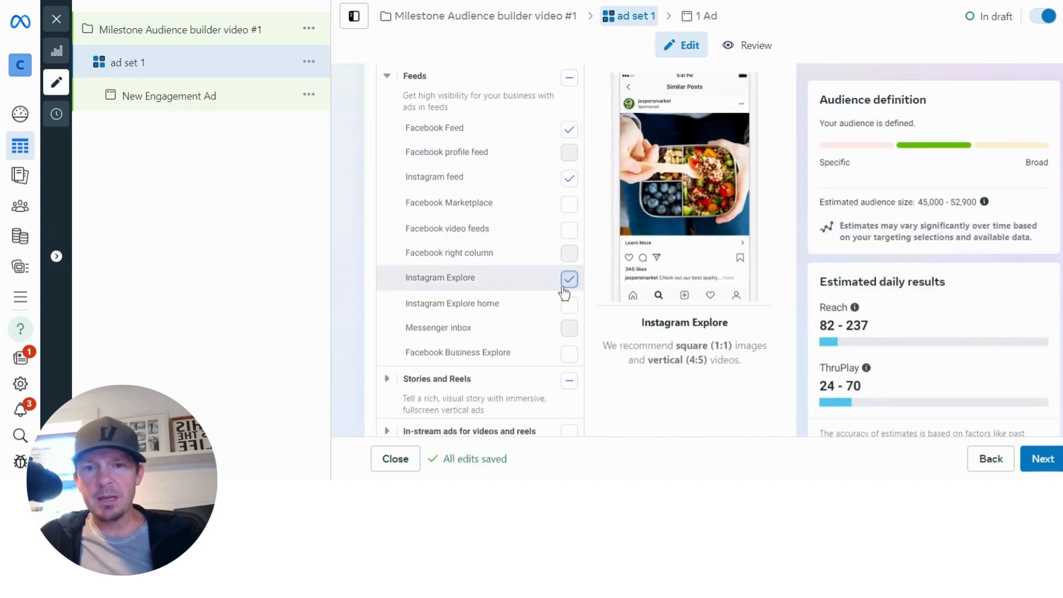
{"action": "left_click", "coordinate": [564, 286]}
{"action": "scroll", "coordinate": [564, 293], "scroll_direction": "down", "scroll_amount": 3}
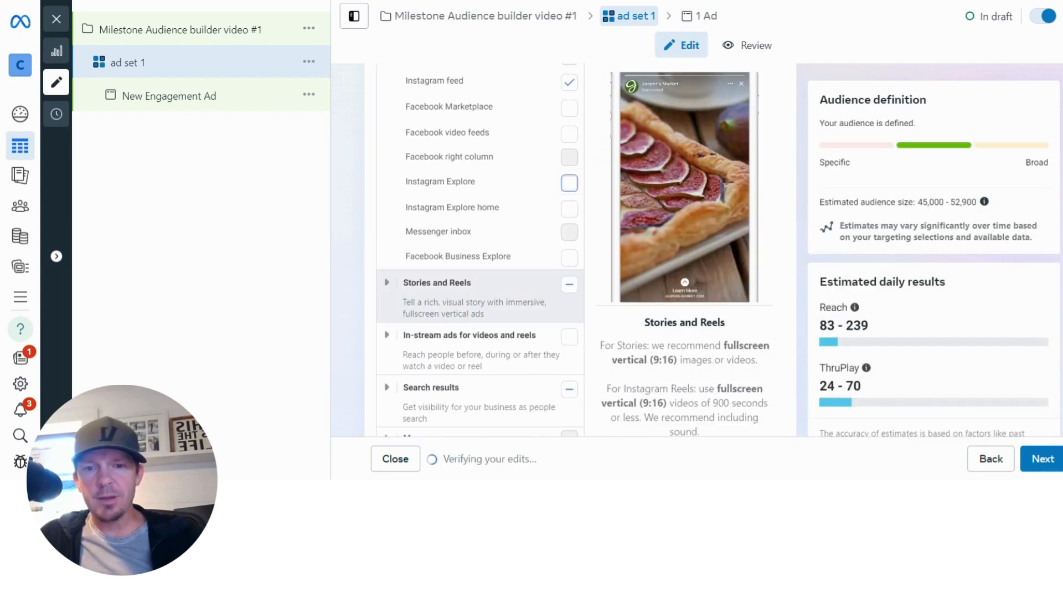
- Exclude all Stories and Reels and Search results placements, and check the remaining platform and feed selections
{"action": "left_click", "coordinate": [569, 286]}
{"action": "scroll", "coordinate": [570, 289], "scroll_direction": "down", "scroll_amount": 3}
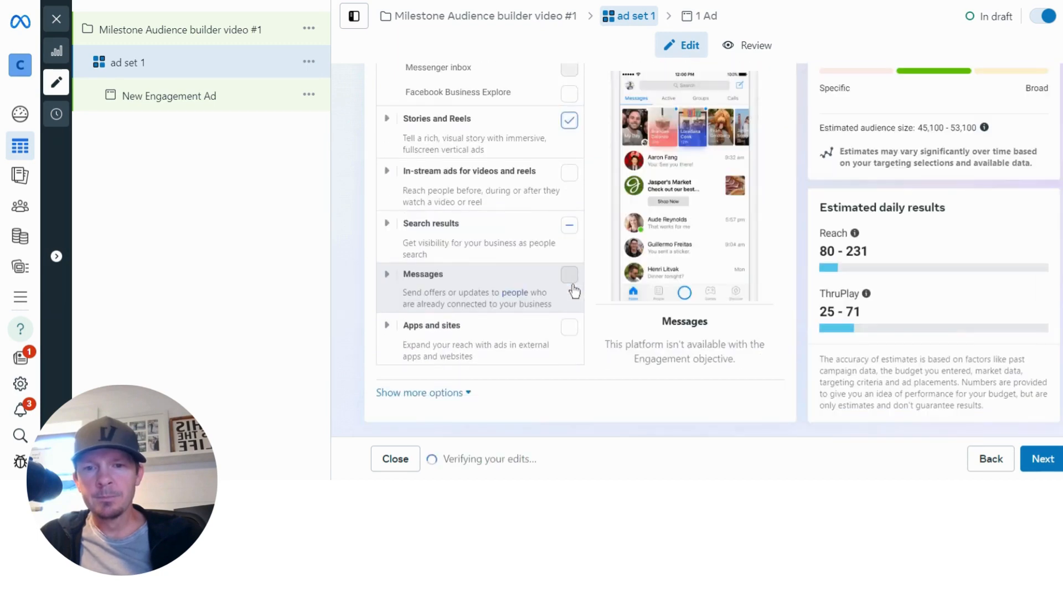
{"action": "left_click", "coordinate": [570, 231]}
{"action": "left_click", "coordinate": [570, 232]}
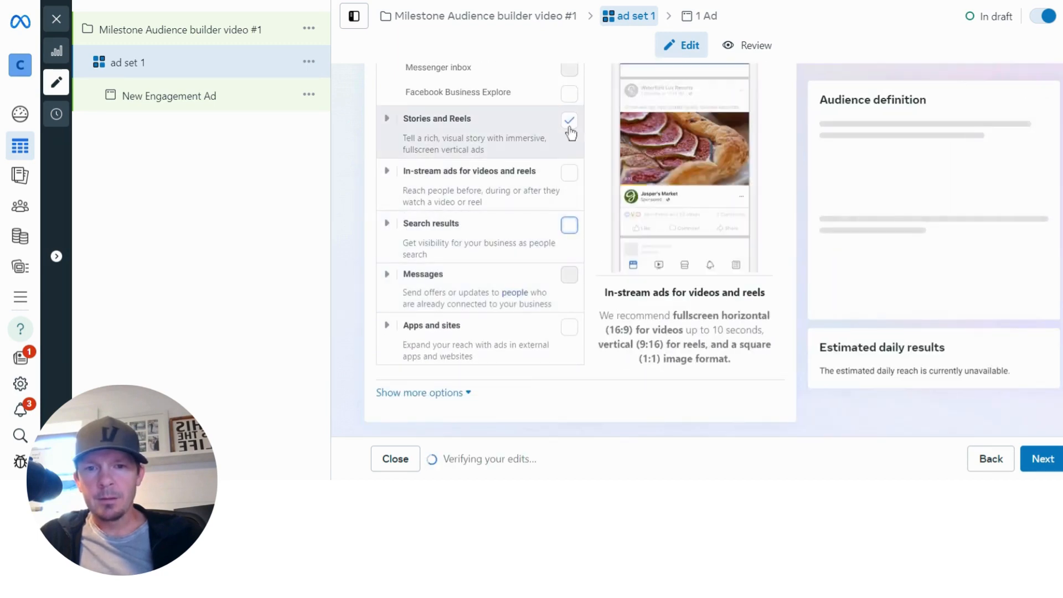
{"action": "left_click", "coordinate": [568, 124]}
{"action": "scroll", "coordinate": [495, 251], "scroll_direction": "up", "scroll_amount": 2}
{"action": "scroll", "coordinate": [496, 251], "scroll_direction": "up", "scroll_amount": 3}
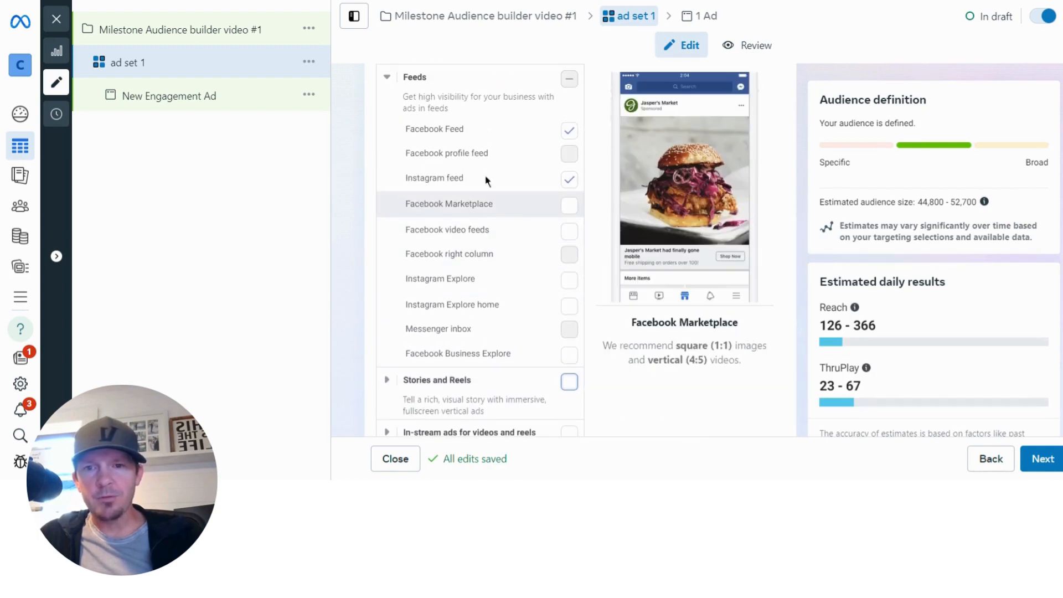
{"action": "scroll", "coordinate": [487, 167], "scroll_direction": "up", "scroll_amount": 2}
{"action": "scroll", "coordinate": [487, 139], "scroll_direction": "up", "scroll_amount": 3}
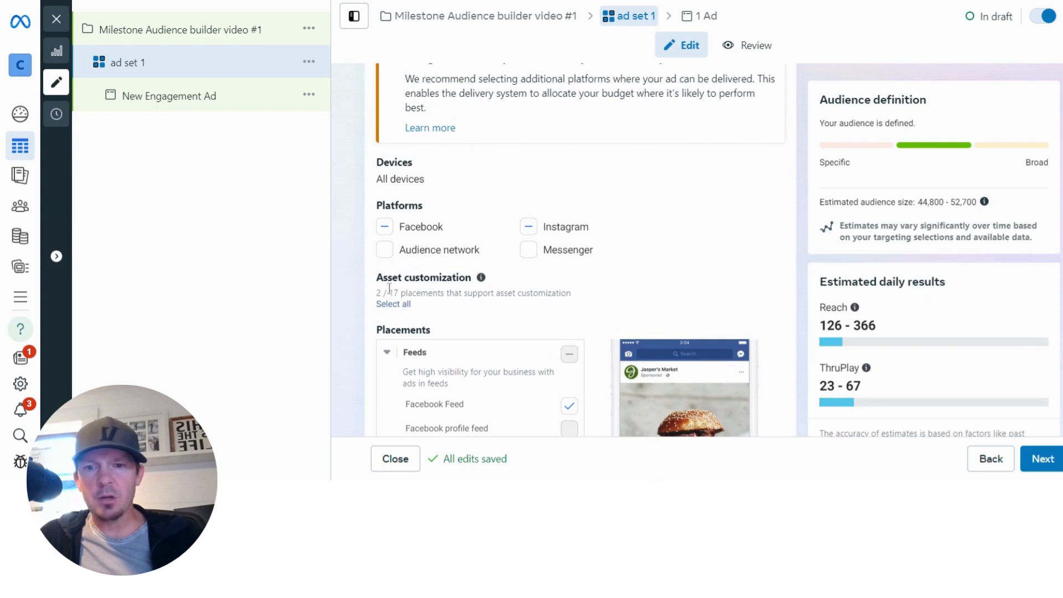
- Proceed from the ad set to its ad and rename the ad Ad1
{"action": "scroll", "coordinate": [410, 288], "scroll_direction": "down", "scroll_amount": 6}
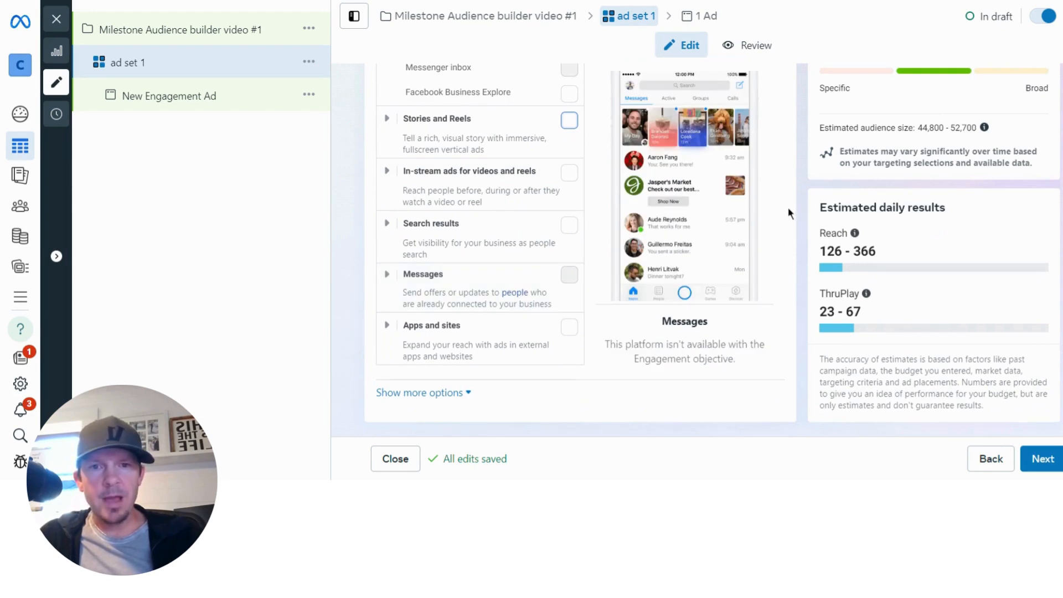
{"action": "left_click", "coordinate": [1033, 462]}
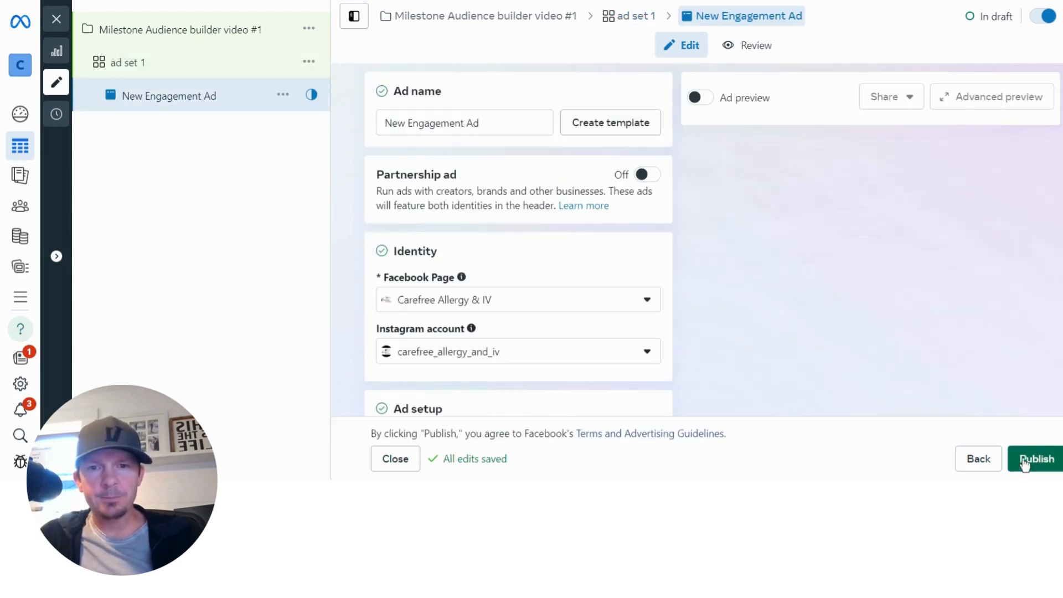
{"action": "left_click_drag", "start_coordinate": [496, 128], "coordinate": [372, 128]}
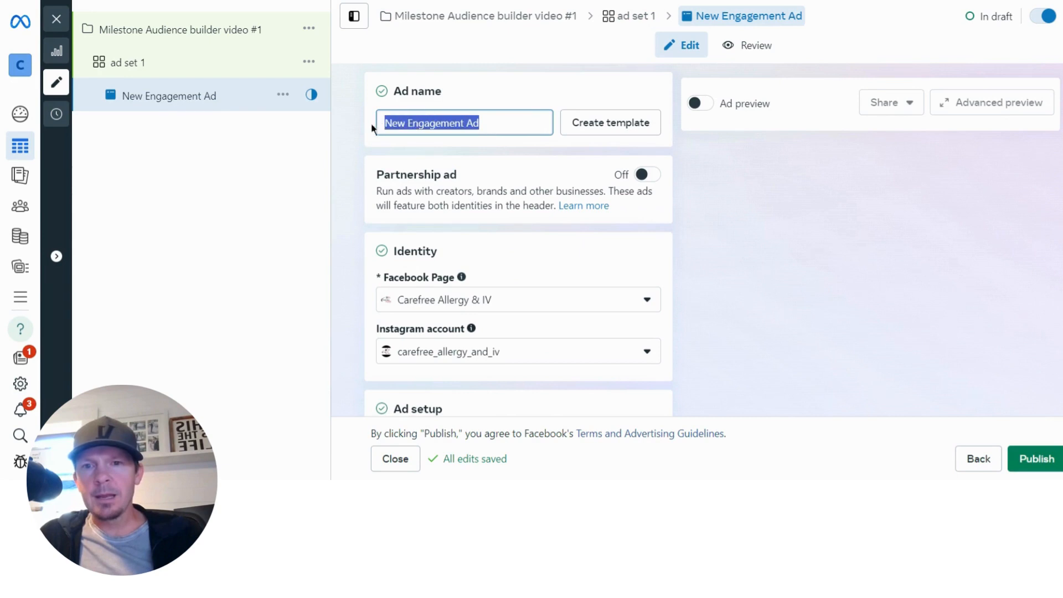
{"action": "type", "text": "Ad1"}
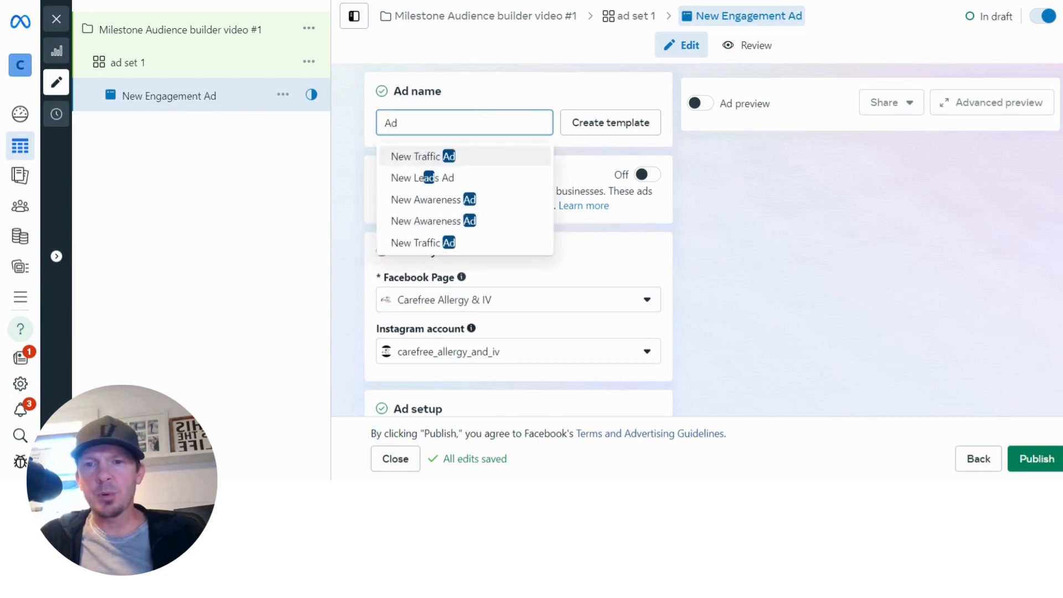
{"action": "left_click", "coordinate": [354, 159]}
- Check the ad's Facebook Page and Instagram account under Identity, and turn on the ad preview
{"action": "scroll", "coordinate": [354, 159], "scroll_direction": "down", "scroll_amount": 3}
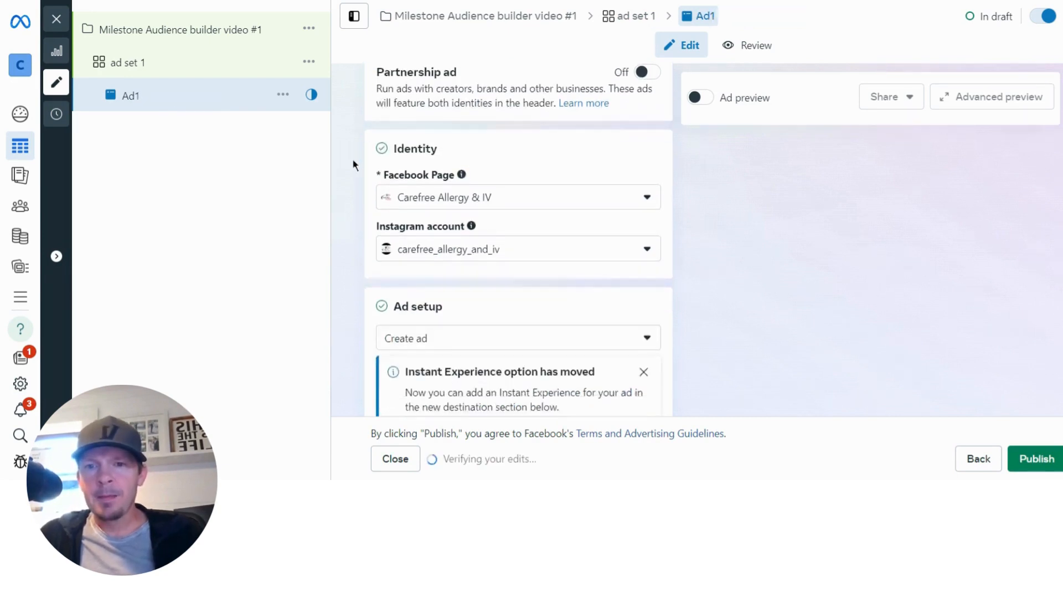
{"action": "mouse_move", "coordinate": [459, 121]}
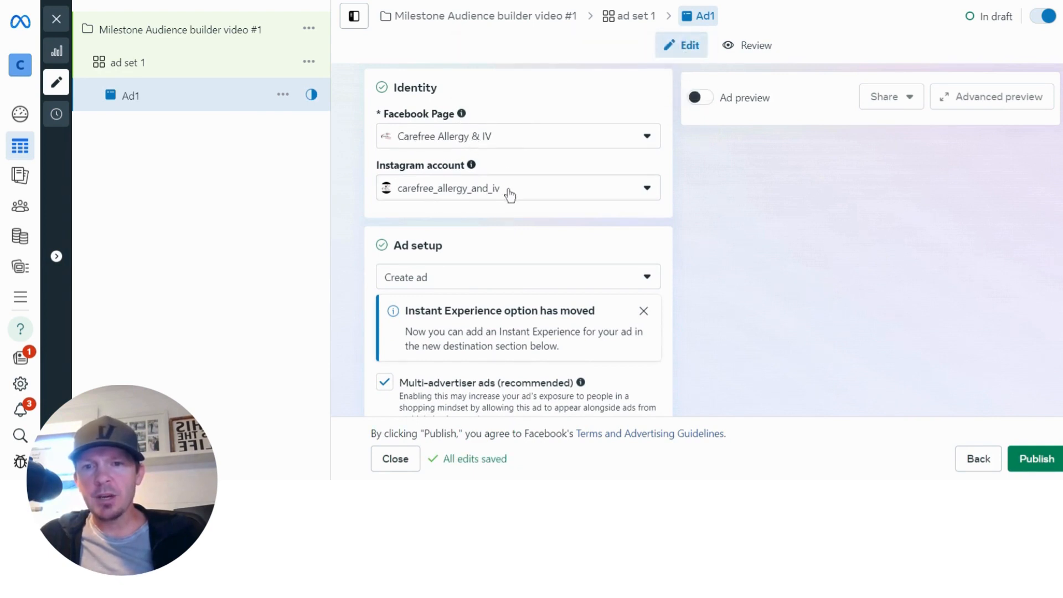
{"action": "scroll", "coordinate": [509, 194], "scroll_direction": "down", "scroll_amount": 1}
{"action": "scroll", "coordinate": [515, 154], "scroll_direction": "up", "scroll_amount": 1}
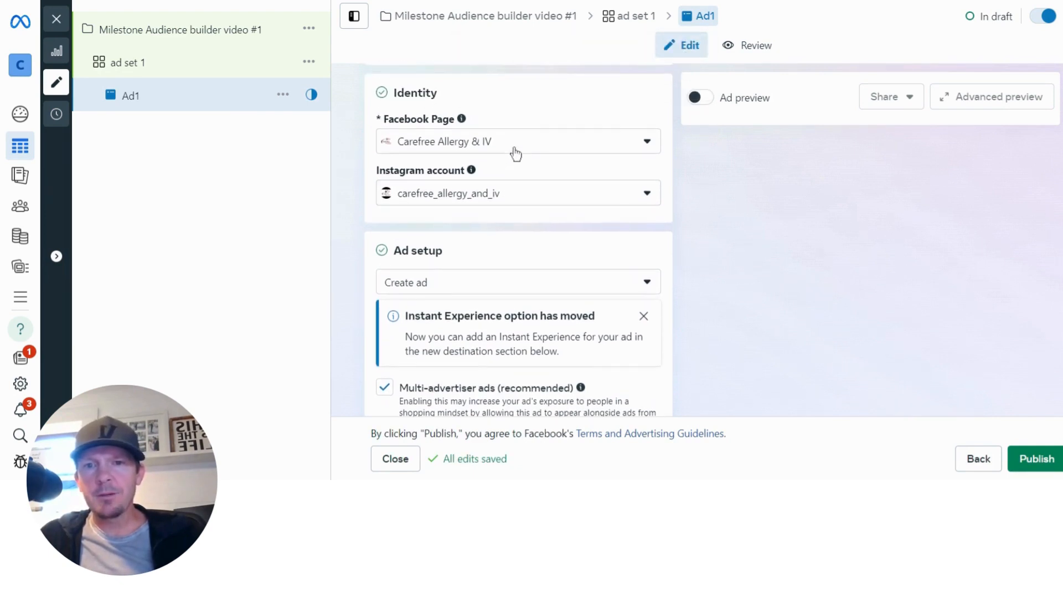
{"action": "scroll", "coordinate": [563, 108], "scroll_direction": "down", "scroll_amount": 3}
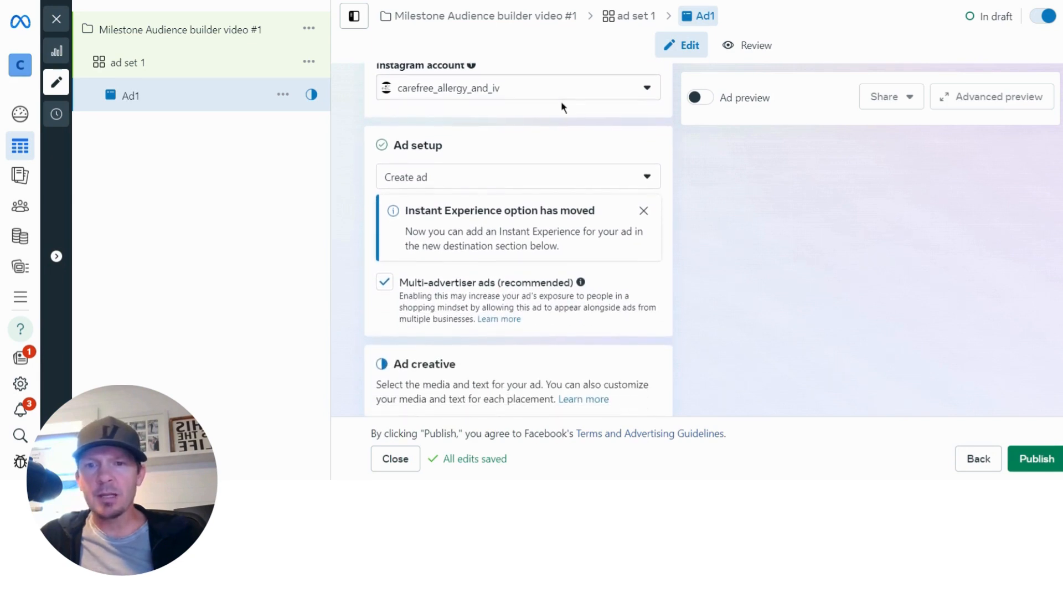
{"action": "left_click", "coordinate": [700, 98]}
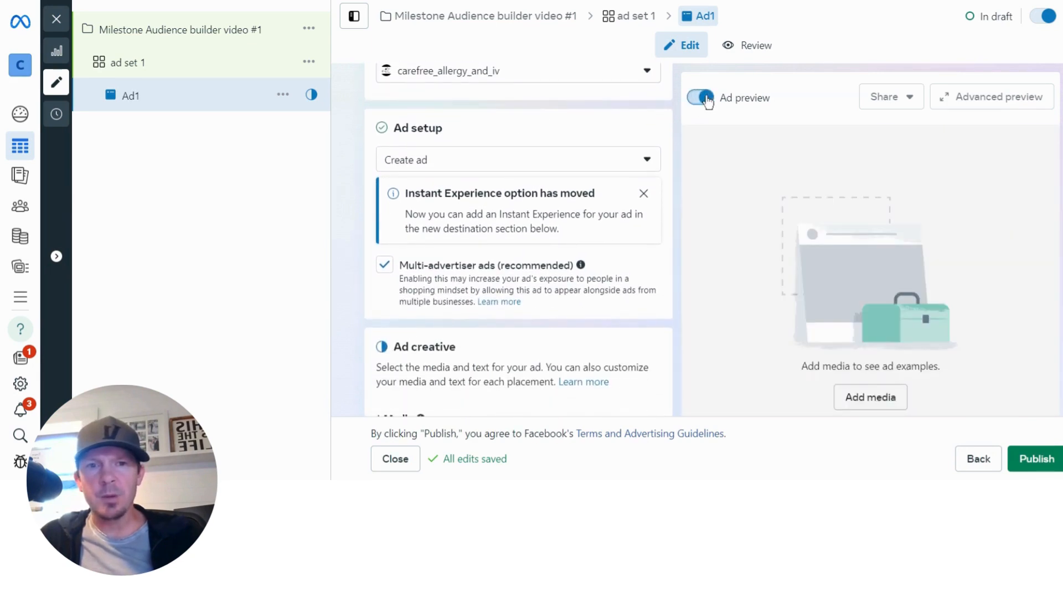
- Set the ad setup to Use existing post
{"action": "scroll", "coordinate": [377, 159], "scroll_direction": "down", "scroll_amount": 1}
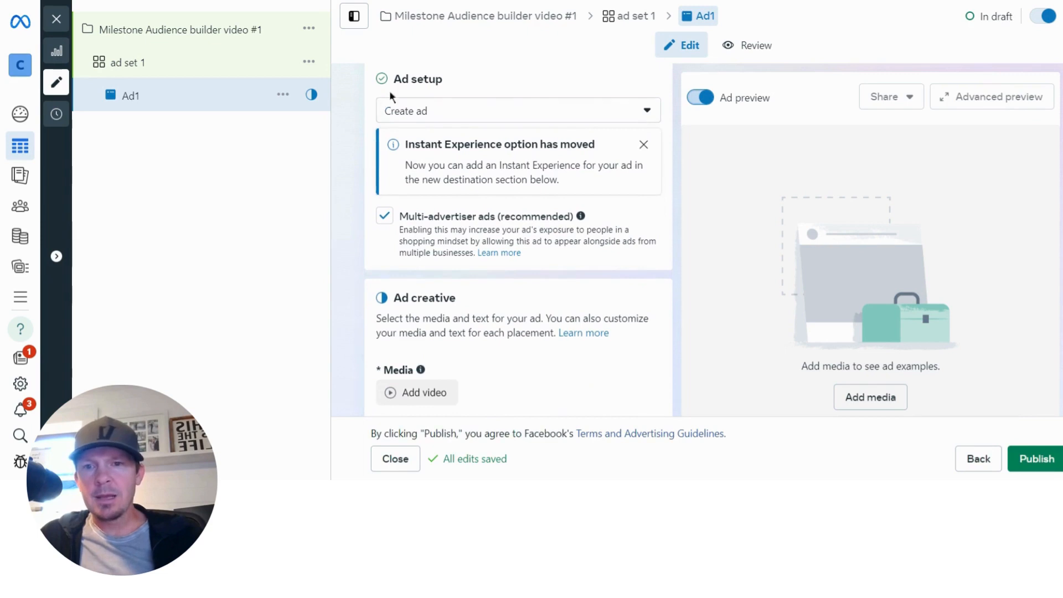
{"action": "left_click", "coordinate": [443, 111]}
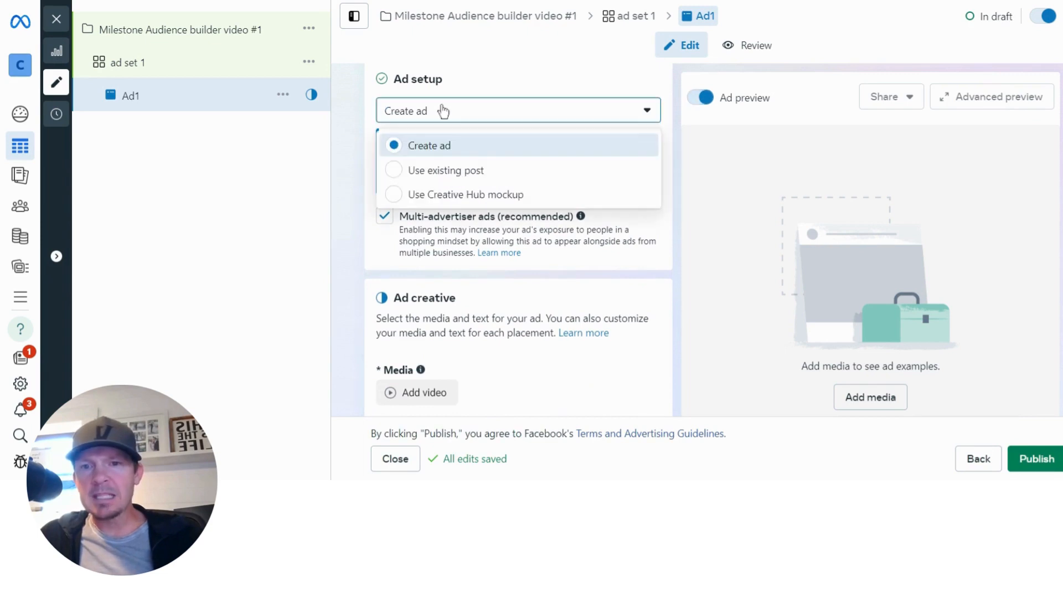
{"action": "left_click", "coordinate": [452, 171]}
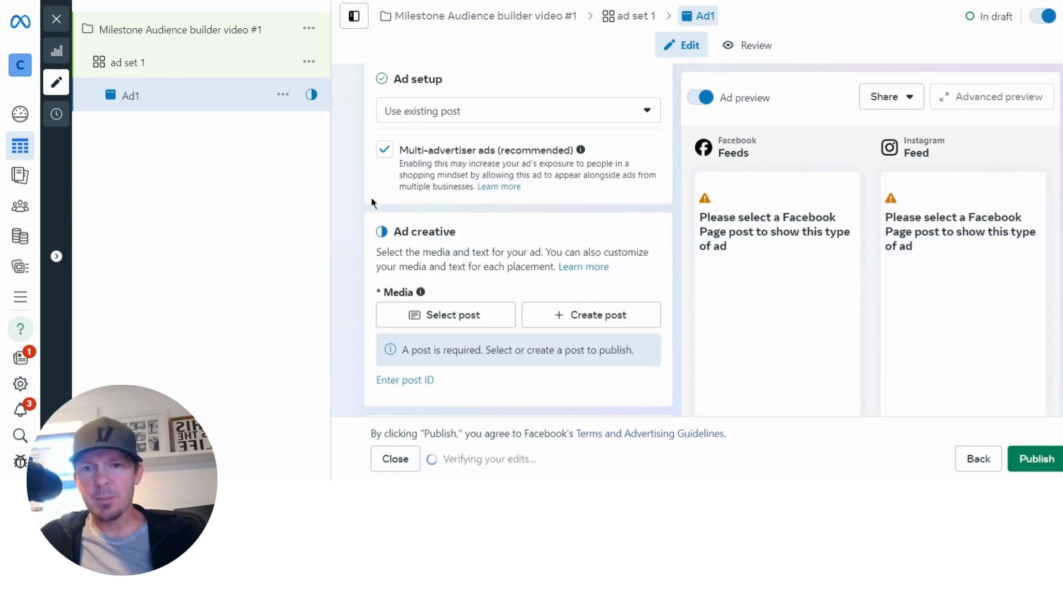
- Use the Instagram reel "Have you tried IV Therapy? How did you like it?" from Feb 15, 2024 as the ad's post
{"action": "scroll", "coordinate": [371, 205], "scroll_direction": "down", "scroll_amount": 1}
{"action": "scroll", "coordinate": [371, 204], "scroll_direction": "up", "scroll_amount": 1}
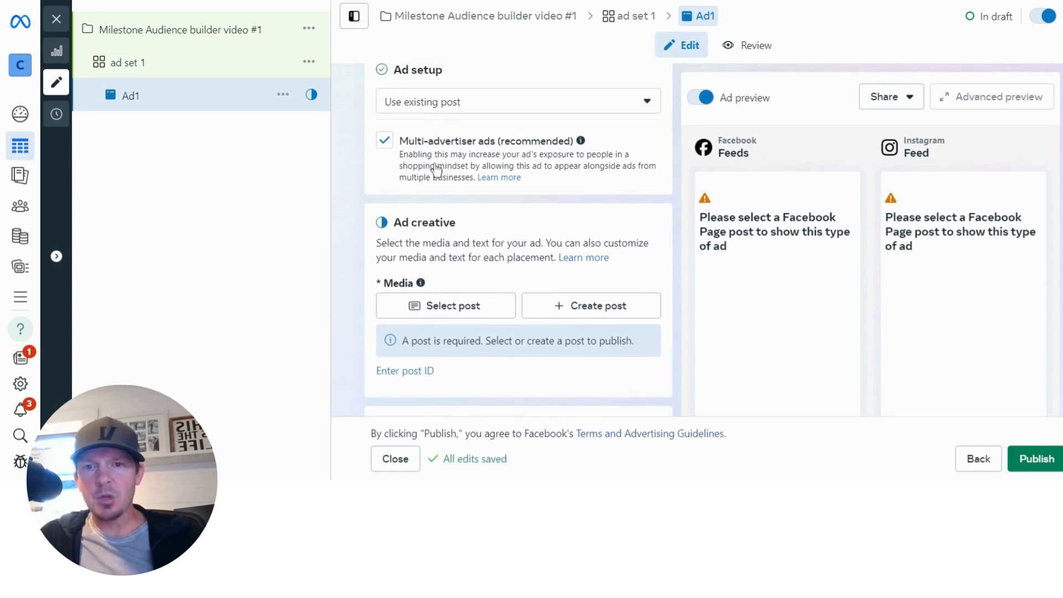
{"action": "scroll", "coordinate": [437, 170], "scroll_direction": "up", "scroll_amount": 1}
{"action": "scroll", "coordinate": [437, 169], "scroll_direction": "down", "scroll_amount": 3}
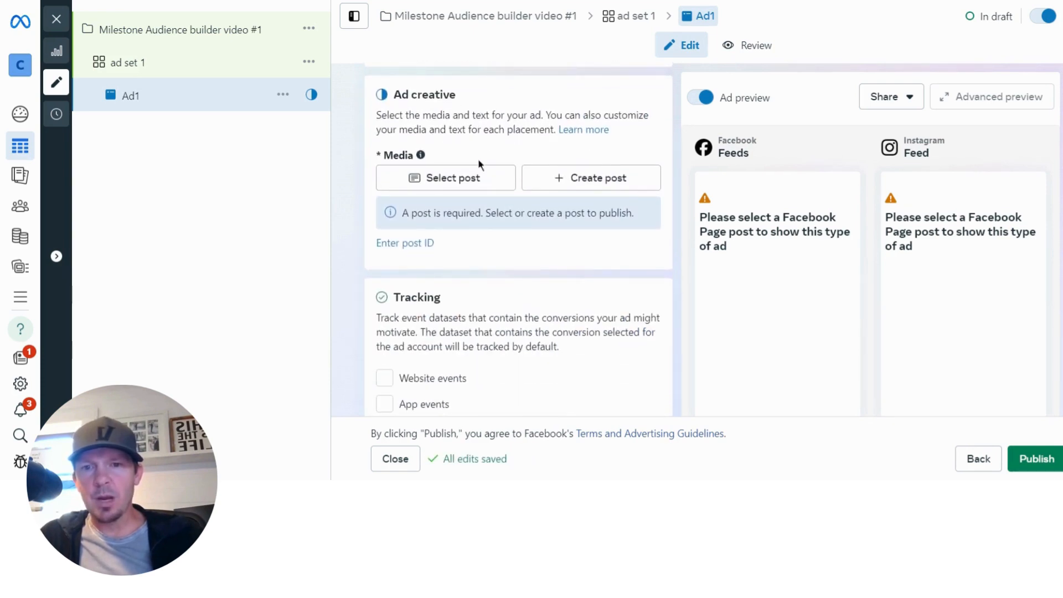
{"action": "left_click", "coordinate": [465, 176]}
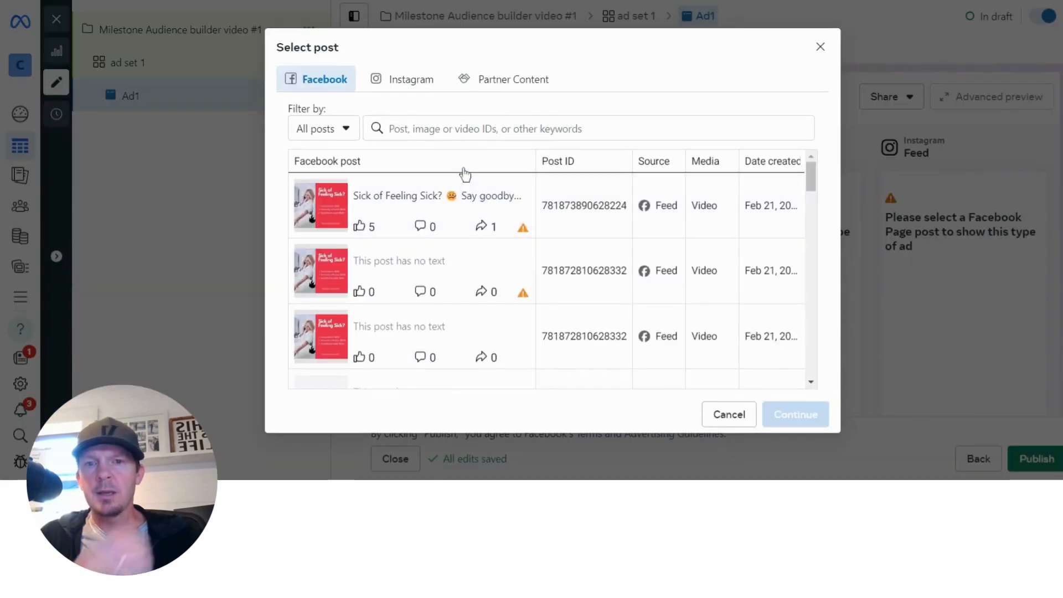
{"action": "left_click", "coordinate": [408, 84]}
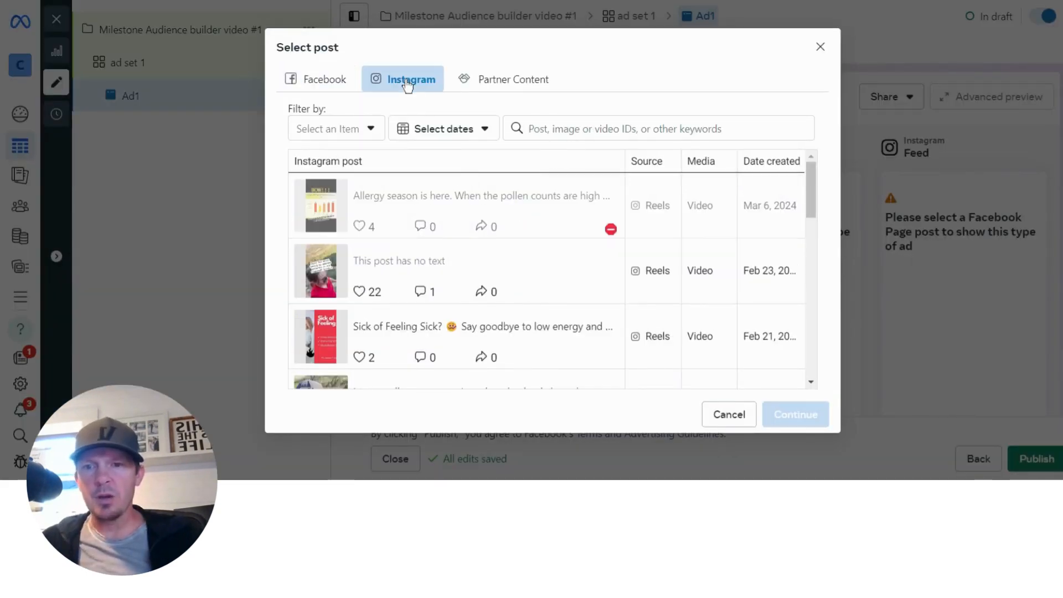
{"action": "scroll", "coordinate": [415, 216], "scroll_direction": "down", "scroll_amount": 5}
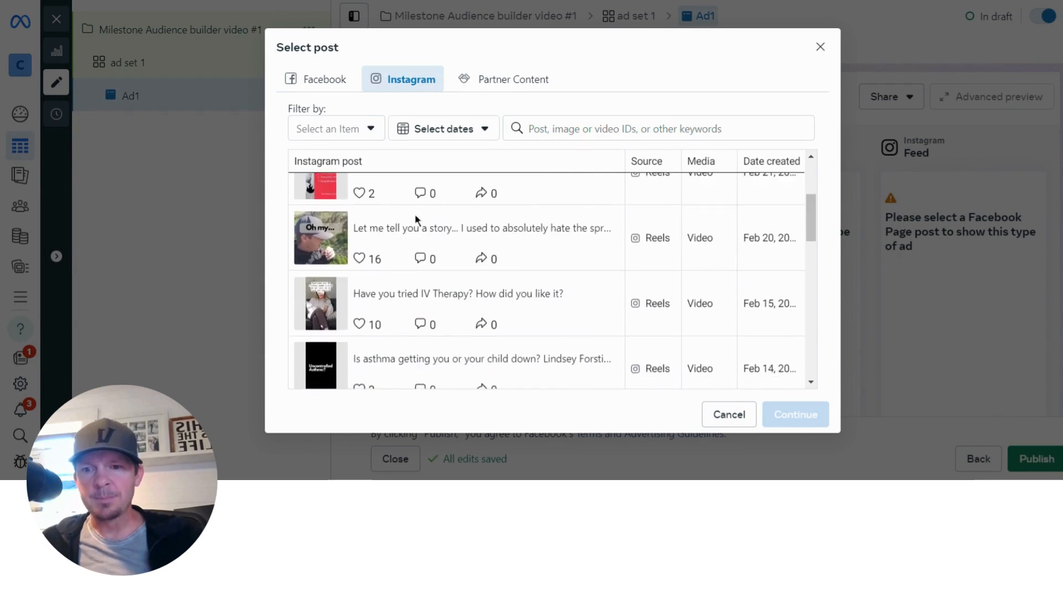
{"action": "scroll", "coordinate": [416, 216], "scroll_direction": "down", "scroll_amount": 1}
{"action": "scroll", "coordinate": [415, 216], "scroll_direction": "up", "scroll_amount": 1}
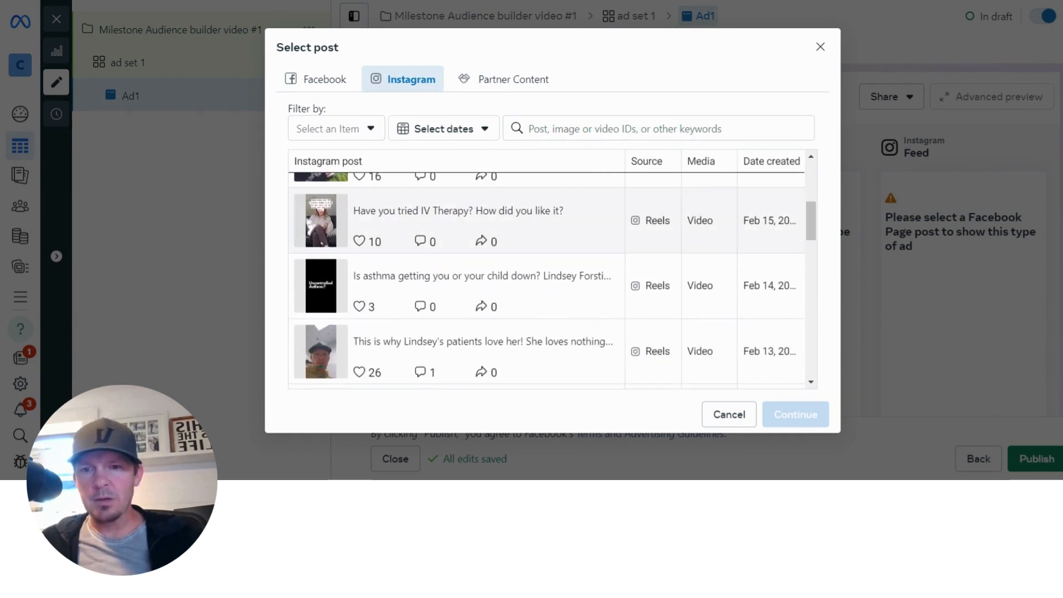
{"action": "left_click", "coordinate": [372, 220]}
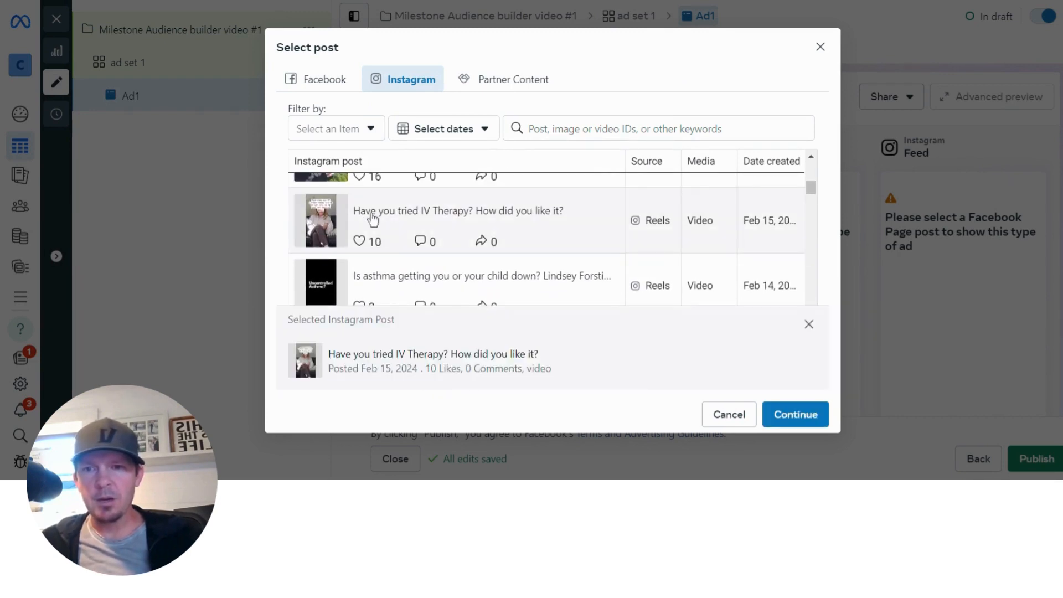
{"action": "scroll", "coordinate": [482, 266], "scroll_direction": "up", "scroll_amount": 3}
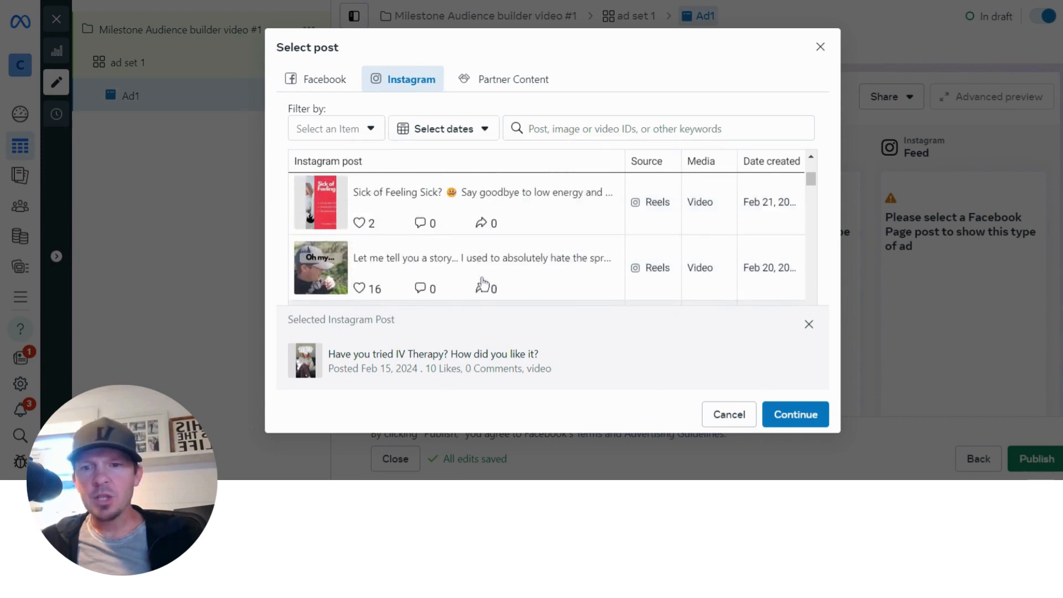
{"action": "scroll", "coordinate": [482, 283], "scroll_direction": "down", "scroll_amount": 2}
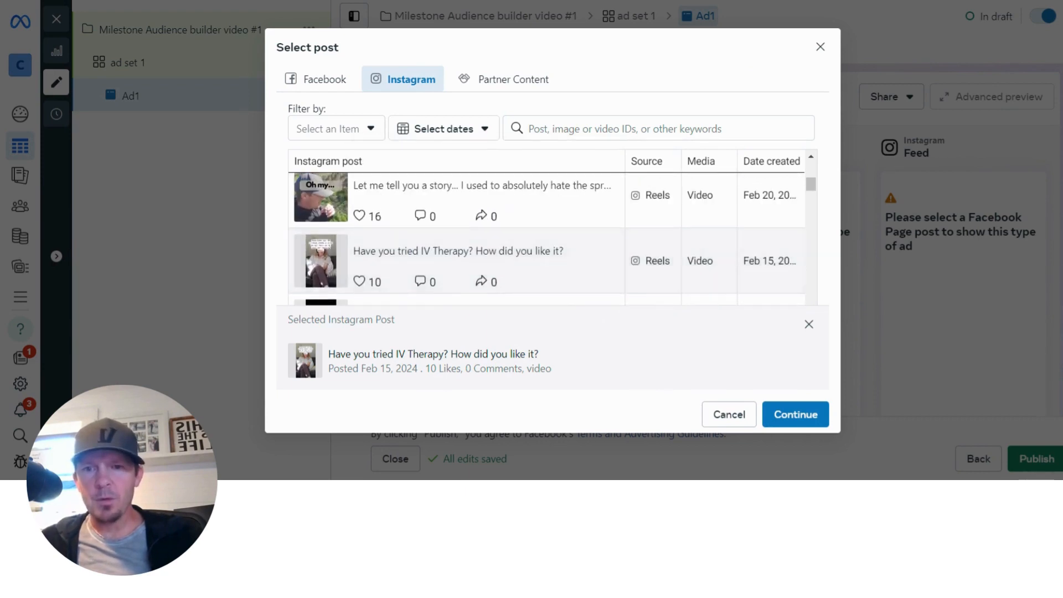
{"action": "left_click", "coordinate": [787, 426]}
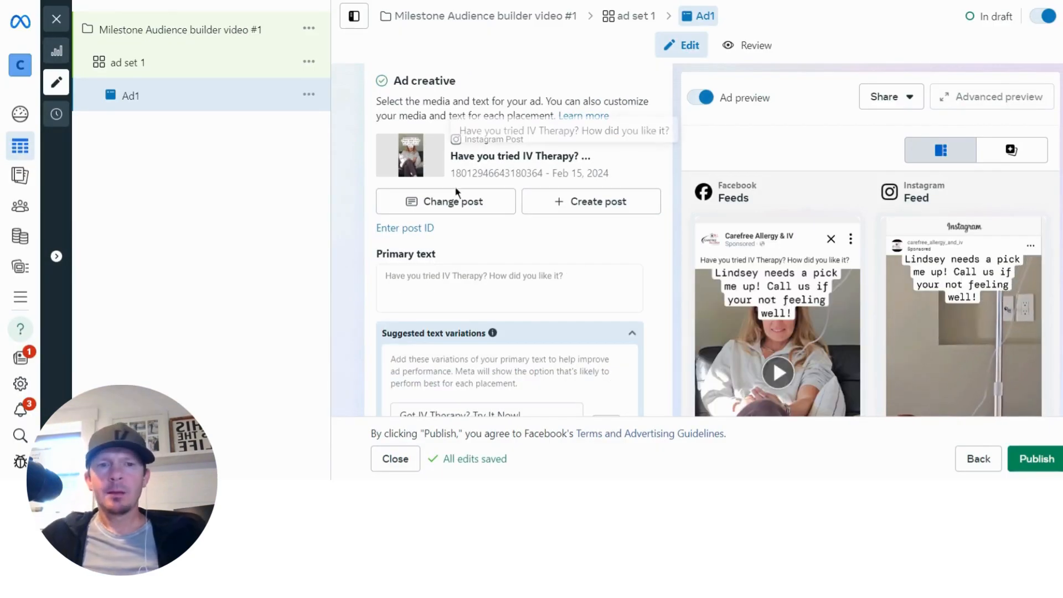
- Review the ad's primary text and suggested text variations along with the Facebook and Instagram feed previews
{"action": "scroll", "coordinate": [664, 224], "scroll_direction": "down", "scroll_amount": 1}
{"action": "scroll", "coordinate": [665, 226], "scroll_direction": "down", "scroll_amount": 2}
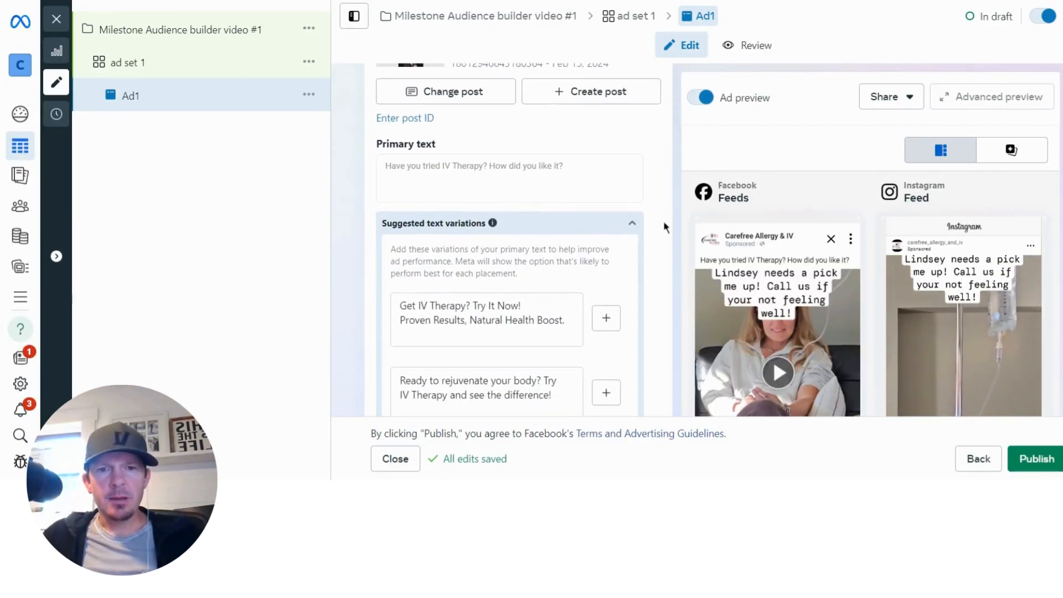
{"action": "scroll", "coordinate": [766, 200], "scroll_direction": "down", "scroll_amount": 3}
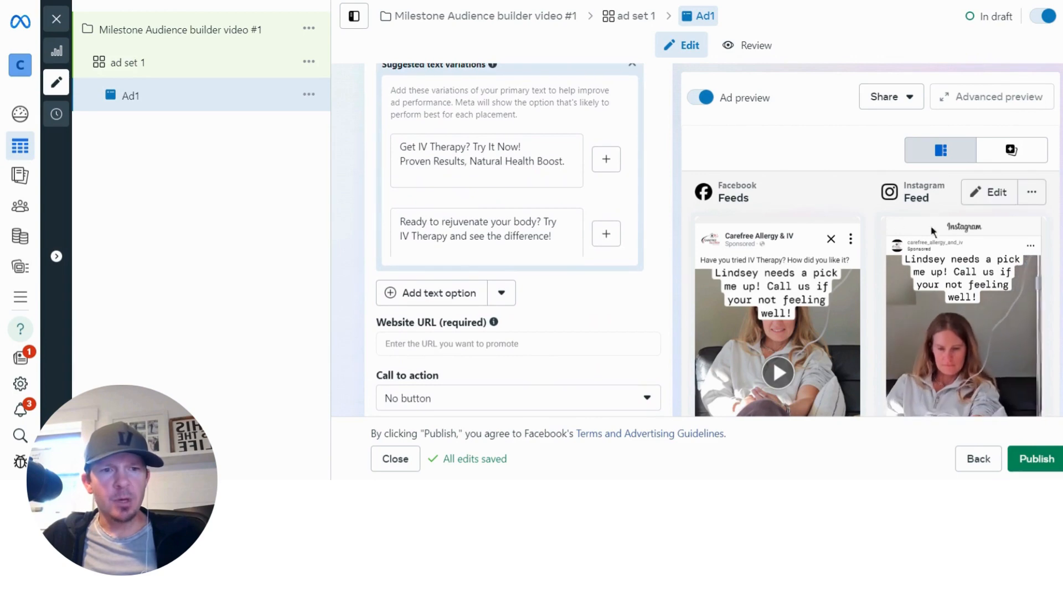
{"action": "scroll", "coordinate": [795, 220], "scroll_direction": "down", "scroll_amount": 5}
{"action": "scroll", "coordinate": [795, 217], "scroll_direction": "up", "scroll_amount": 2}
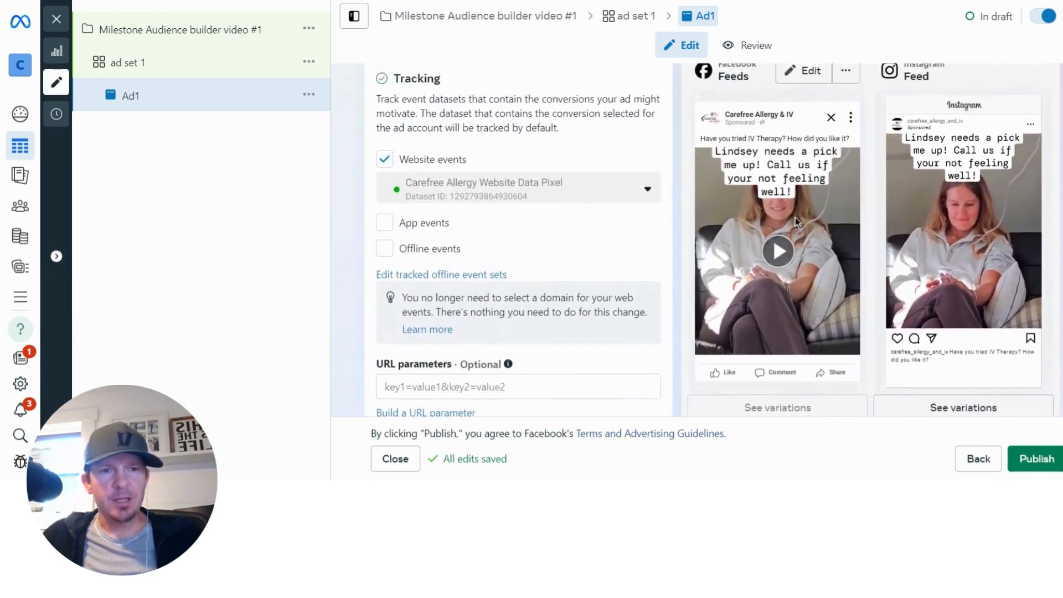
{"action": "scroll", "coordinate": [601, 238], "scroll_direction": "up", "scroll_amount": 8}
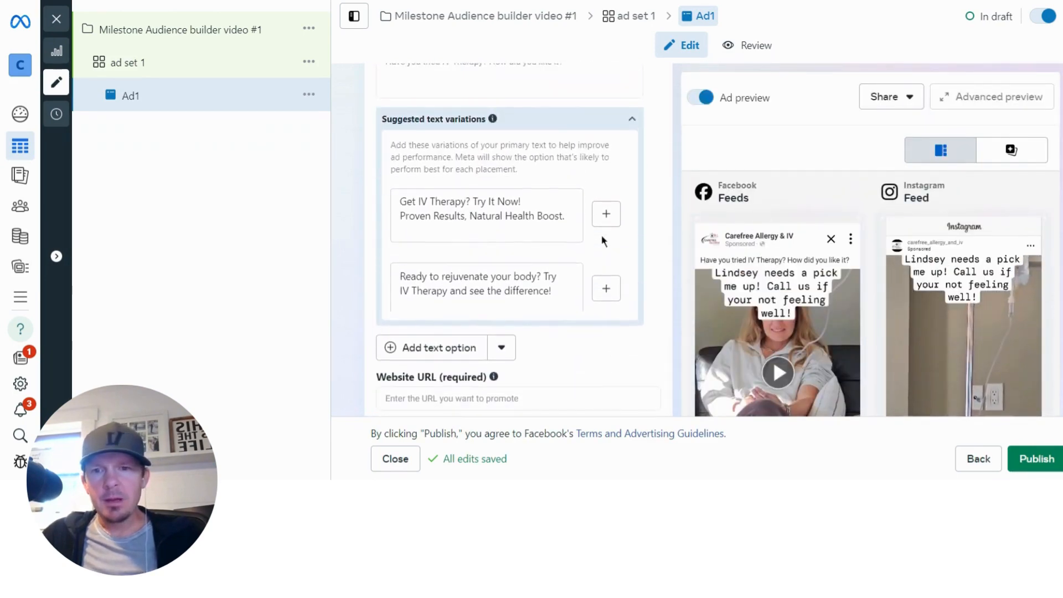
{"action": "scroll", "coordinate": [487, 135], "scroll_direction": "up", "scroll_amount": 1}
{"action": "scroll", "coordinate": [486, 135], "scroll_direction": "down", "scroll_amount": 3}
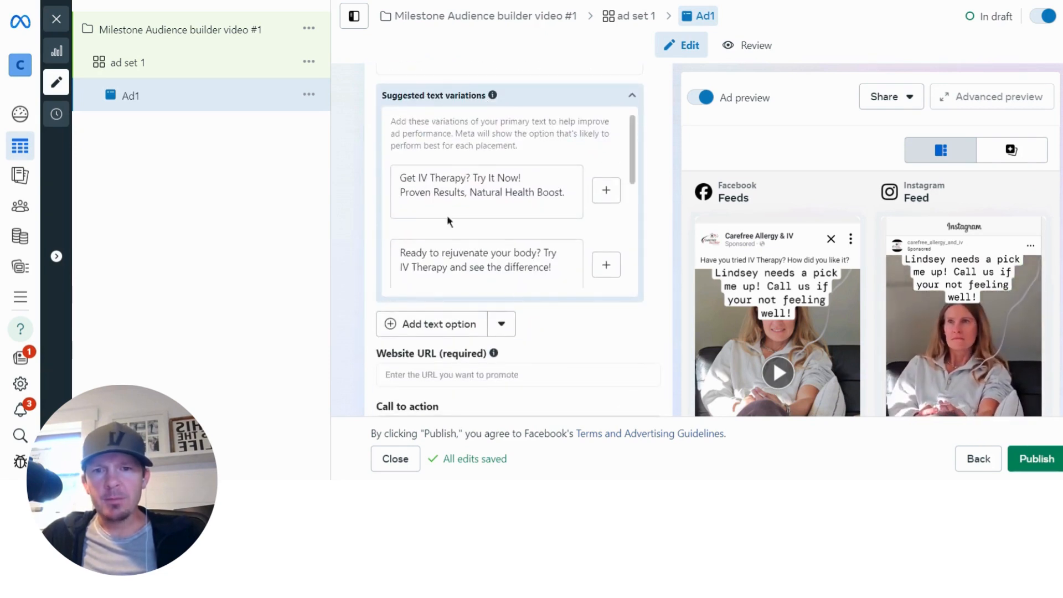
- Examine the ad's website URL, call to action, placement editing, Advantage+ creative and tracking settings
{"action": "scroll", "coordinate": [363, 222], "scroll_direction": "down", "scroll_amount": 2}
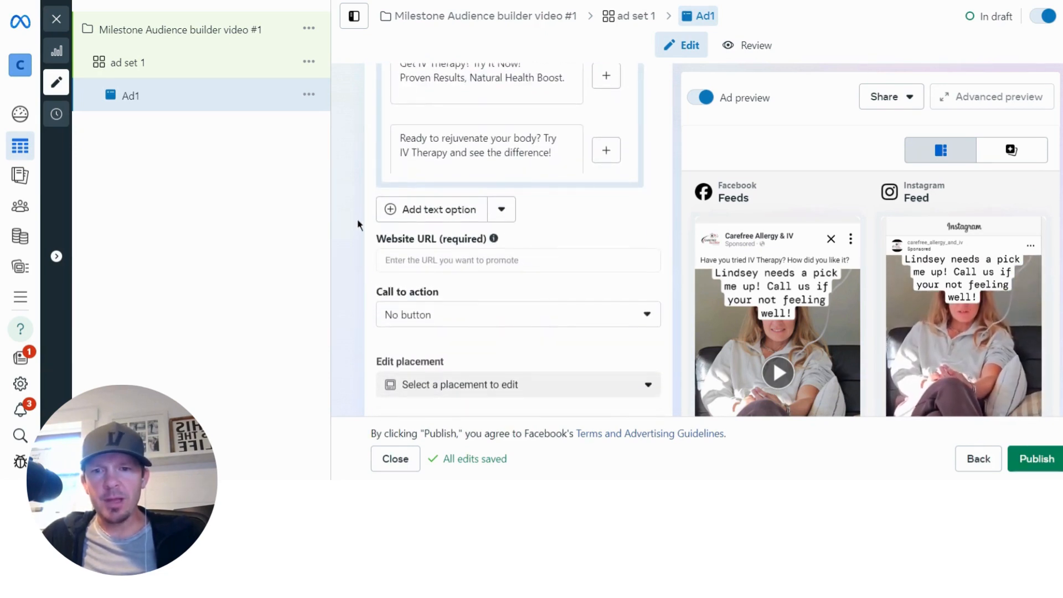
{"action": "scroll", "coordinate": [358, 238], "scroll_direction": "down", "scroll_amount": 1}
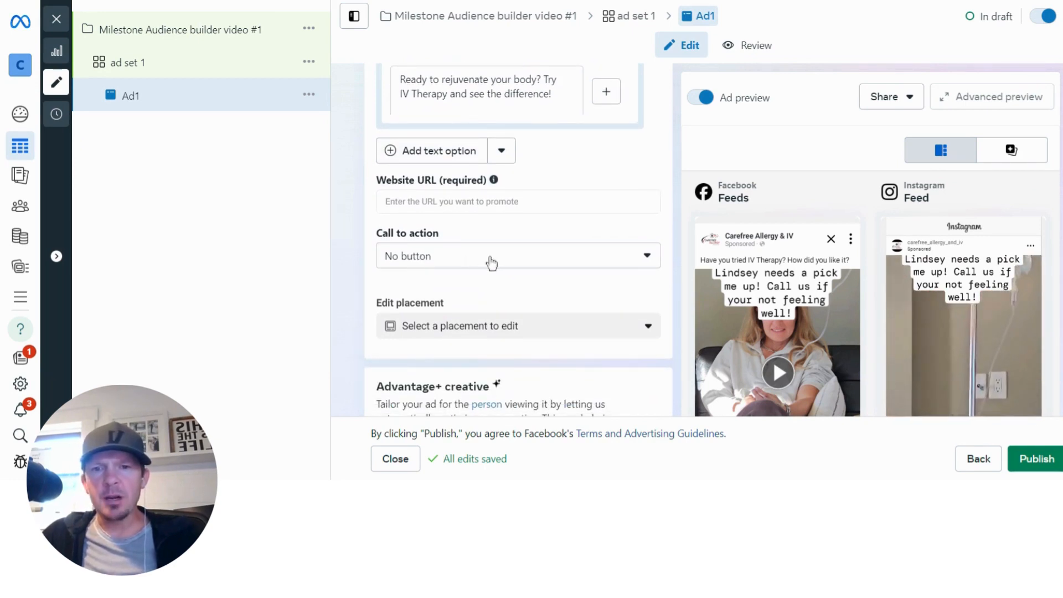
{"action": "scroll", "coordinate": [492, 263], "scroll_direction": "up", "scroll_amount": 2}
{"action": "scroll", "coordinate": [498, 261], "scroll_direction": "down", "scroll_amount": 1}
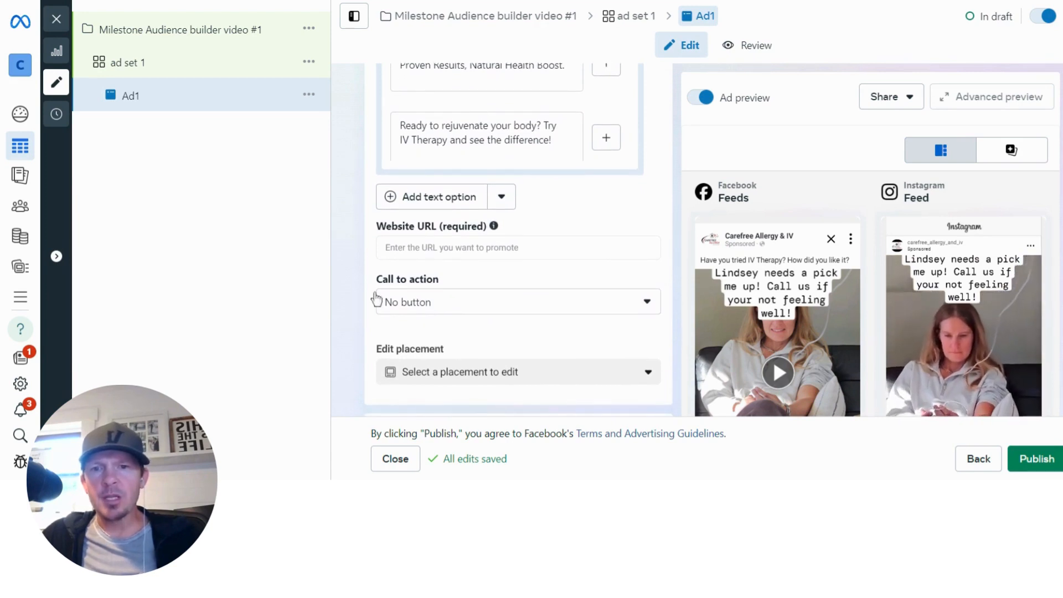
{"action": "scroll", "coordinate": [377, 300], "scroll_direction": "down", "scroll_amount": 5}
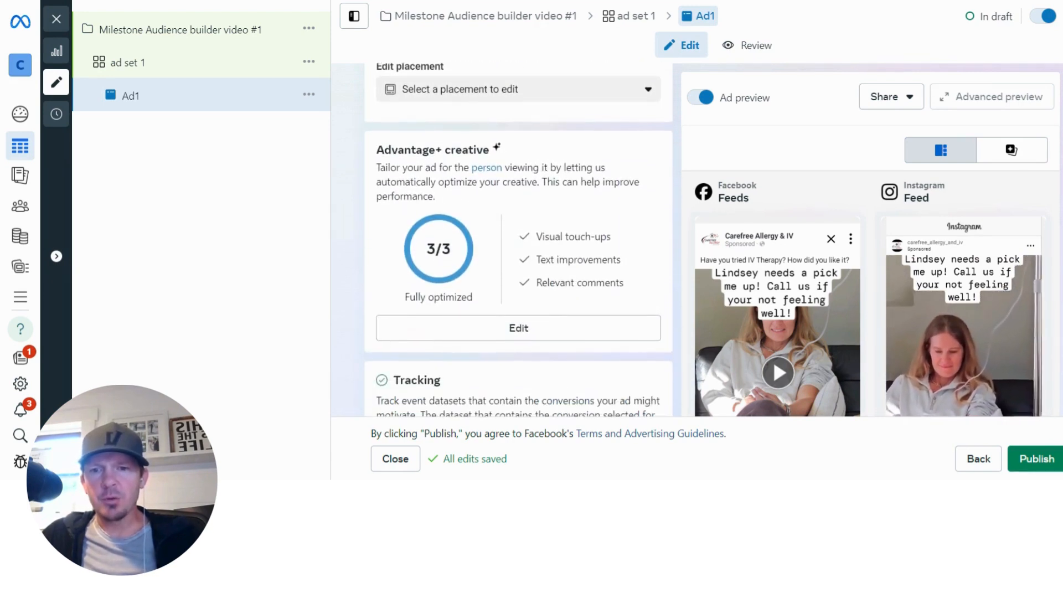
{"action": "scroll", "coordinate": [518, 238], "scroll_direction": "down", "scroll_amount": 2}
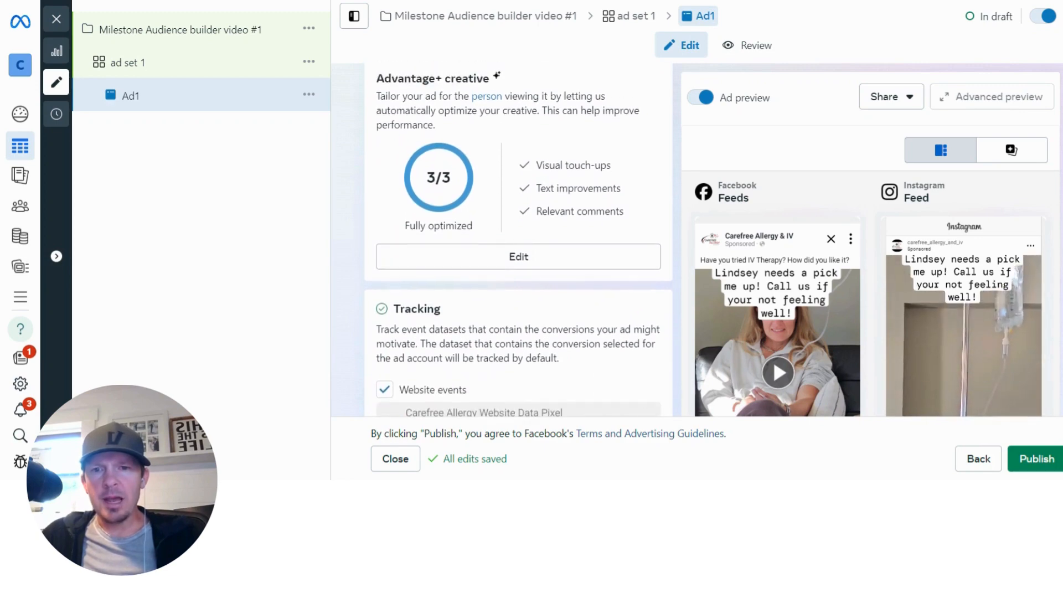
{"action": "scroll", "coordinate": [529, 294], "scroll_direction": "up", "scroll_amount": 1}
{"action": "scroll", "coordinate": [501, 318], "scroll_direction": "down", "scroll_amount": 4}
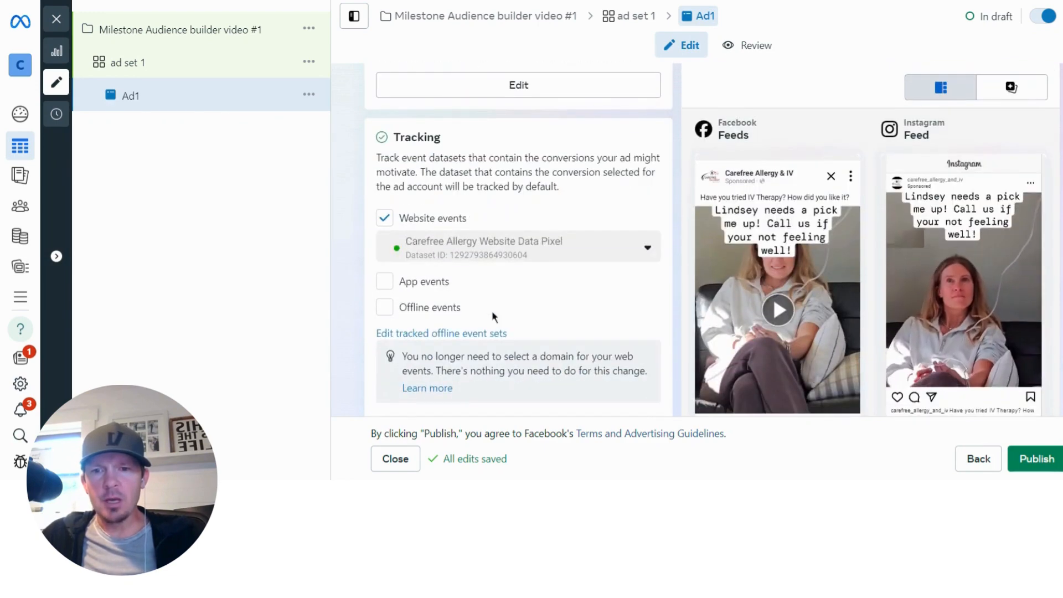
- Turn off Website events tracking for the ad and re-enable it
{"action": "left_click", "coordinate": [385, 220]}
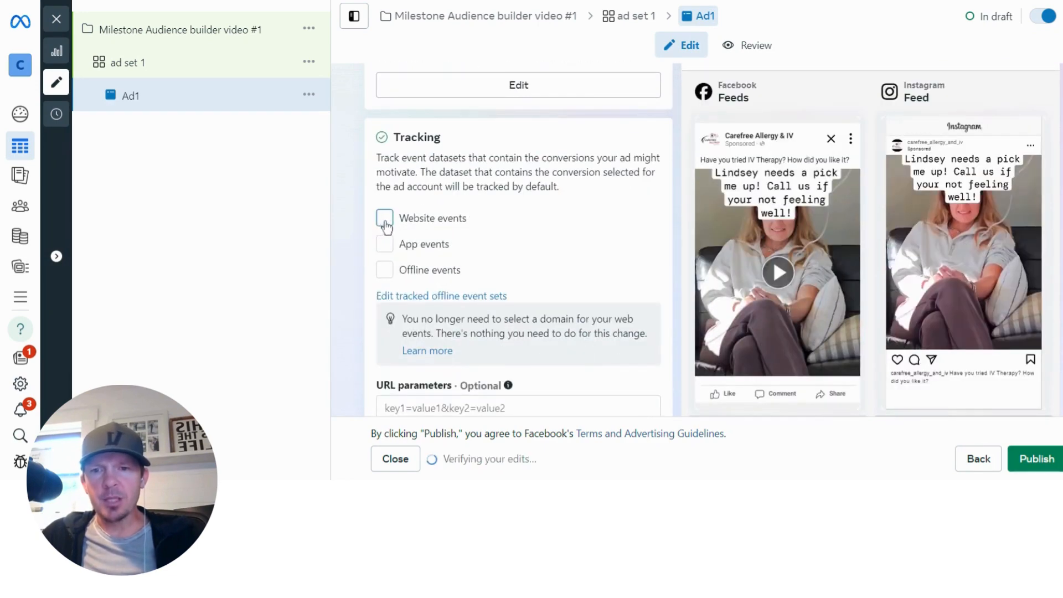
{"action": "left_click", "coordinate": [385, 219]}
{"action": "scroll", "coordinate": [357, 345], "scroll_direction": "up", "scroll_amount": 15}
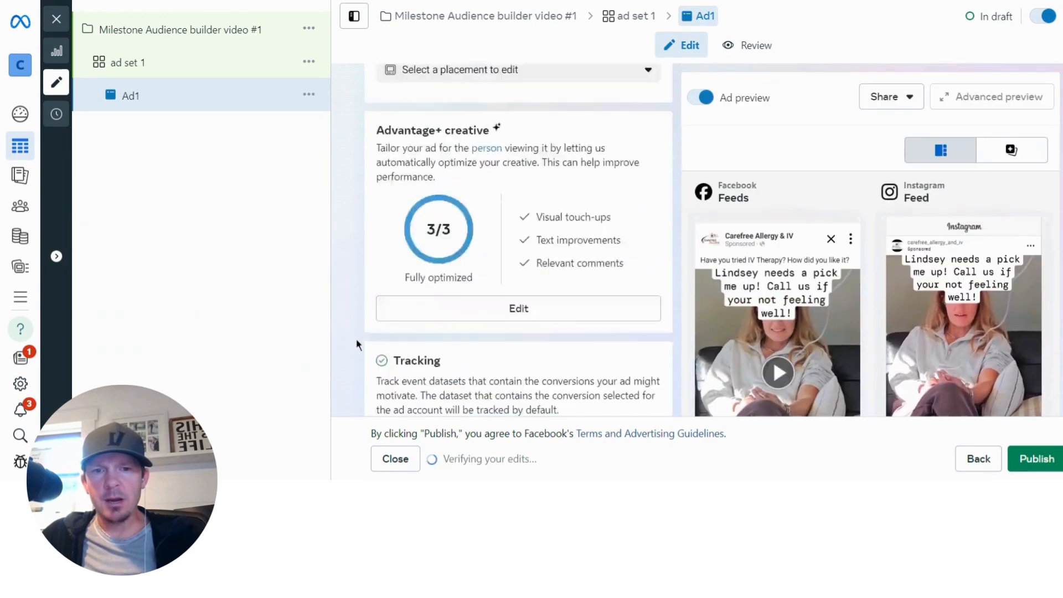